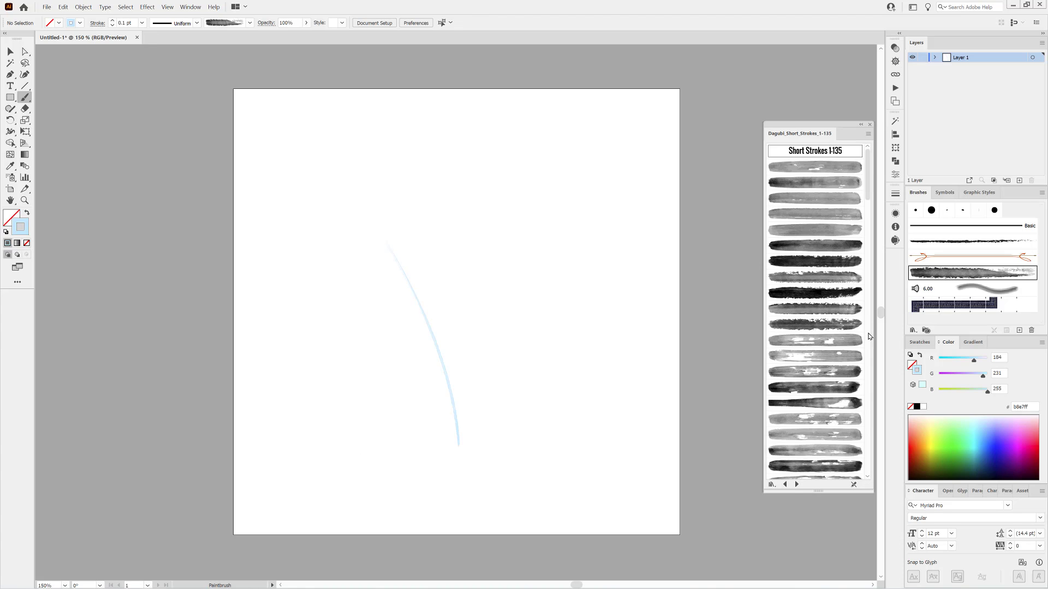
Paint a light blue leaf near the stem's base on its left side, using a short-stroke brush at 1 pt with a tapered width profile.
{"action": "mouse_move", "coordinate": [867, 188]}
{"action": "left_mouse_down"}
{"action": "mouse_move", "coordinate": [863, 326]}
{"action": "mouse_move", "coordinate": [869, 306]}
{"action": "left_mouse_up"}
{"action": "left_click", "coordinate": [807, 249]}
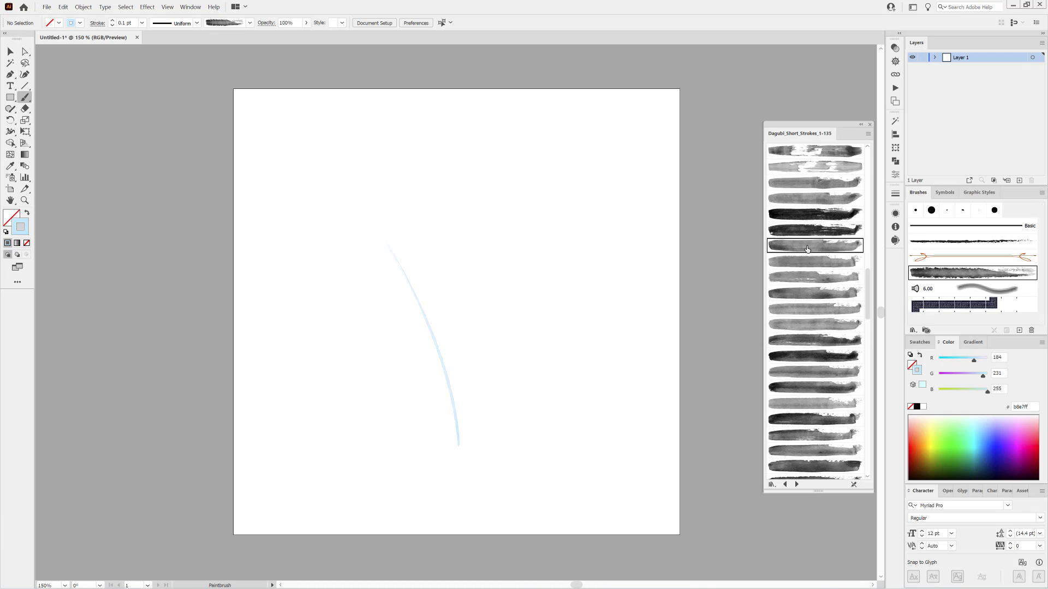
{"action": "left_click", "coordinate": [142, 22]}
{"action": "left_click", "coordinate": [153, 59]}
{"action": "left_click", "coordinate": [197, 23]}
{"action": "left_click_drag", "start_coordinate": [197, 36], "coordinate": [197, 102]}
{"action": "left_click", "coordinate": [185, 123]}
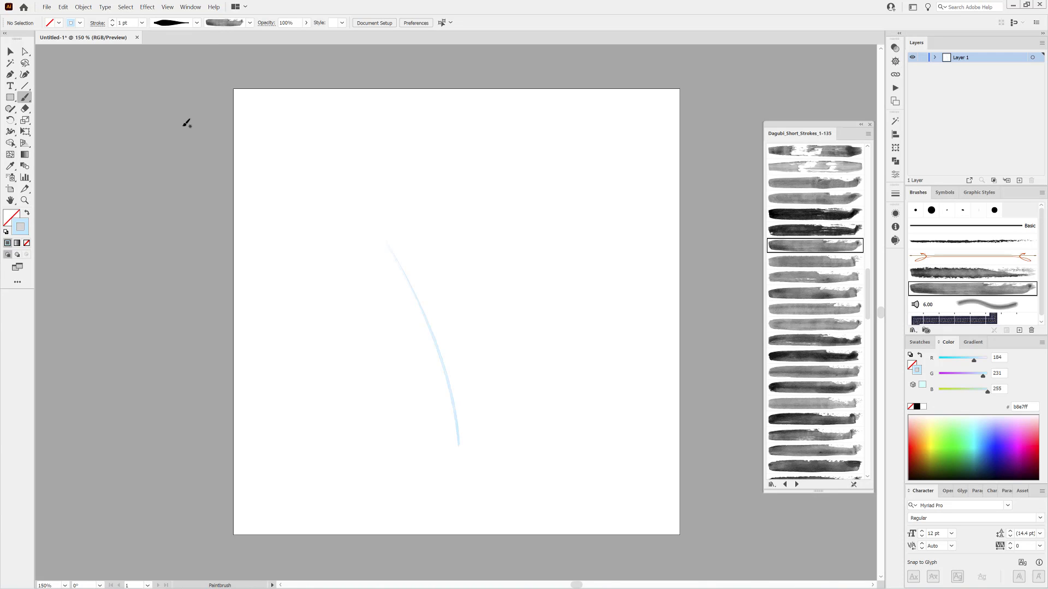
{"action": "left_click_drag", "start_coordinate": [455, 417], "coordinate": [410, 361]}
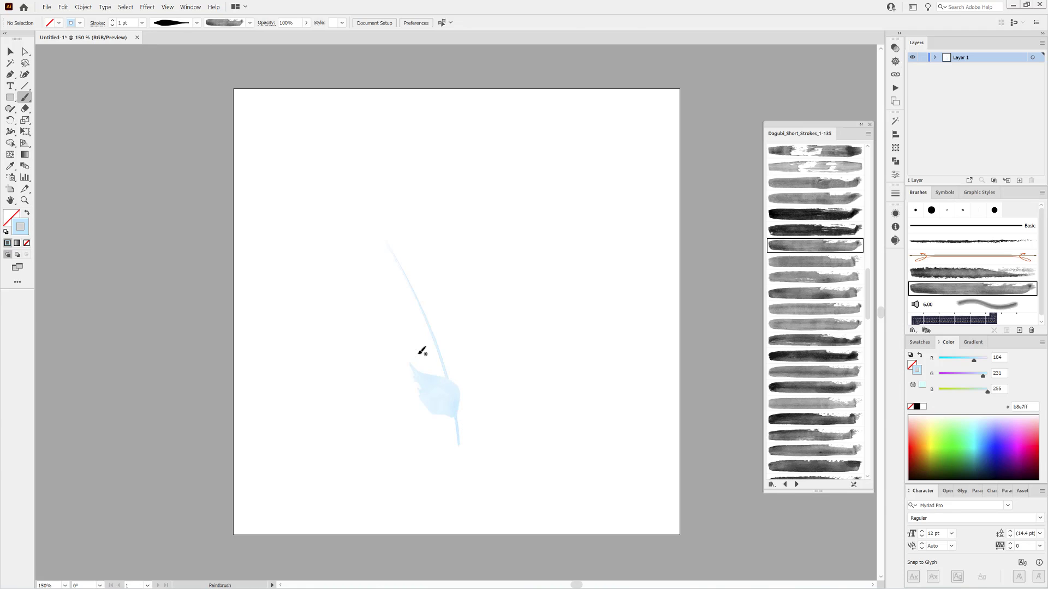
Set the blending mode of the light blue stem and leaf to Darken.
{"action": "left_click", "coordinate": [359, 470], "text": "ctrl"}
{"action": "left_click_drag", "start_coordinate": [481, 360], "coordinate": [420, 448], "text": "ctrl"}
{"action": "left_click", "coordinate": [895, 48]}
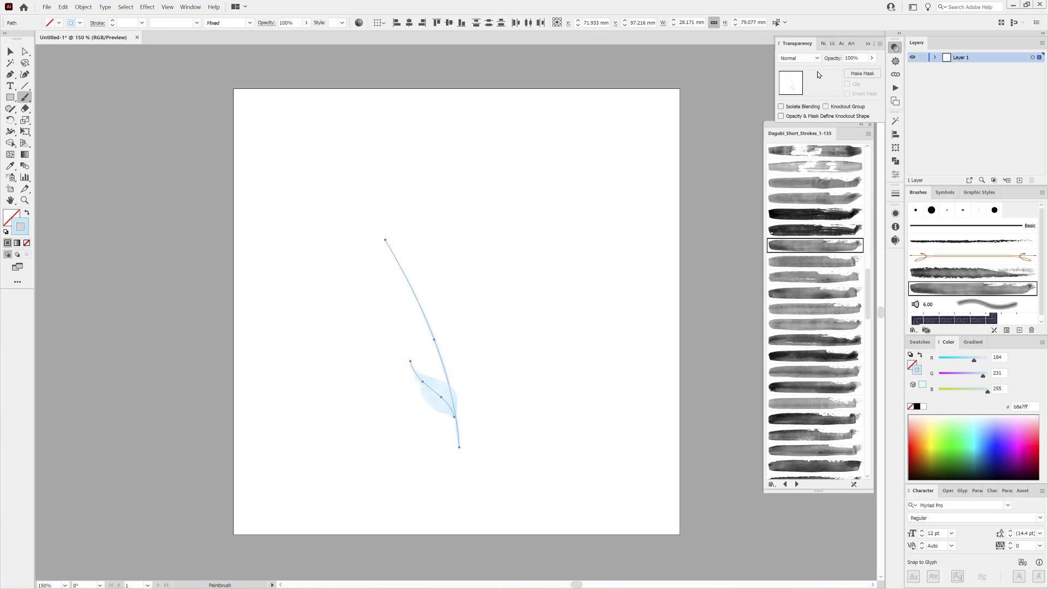
{"action": "left_click", "coordinate": [799, 57]}
{"action": "left_click", "coordinate": [800, 81]}
{"action": "left_click", "coordinate": [725, 382], "text": "ctrl"}
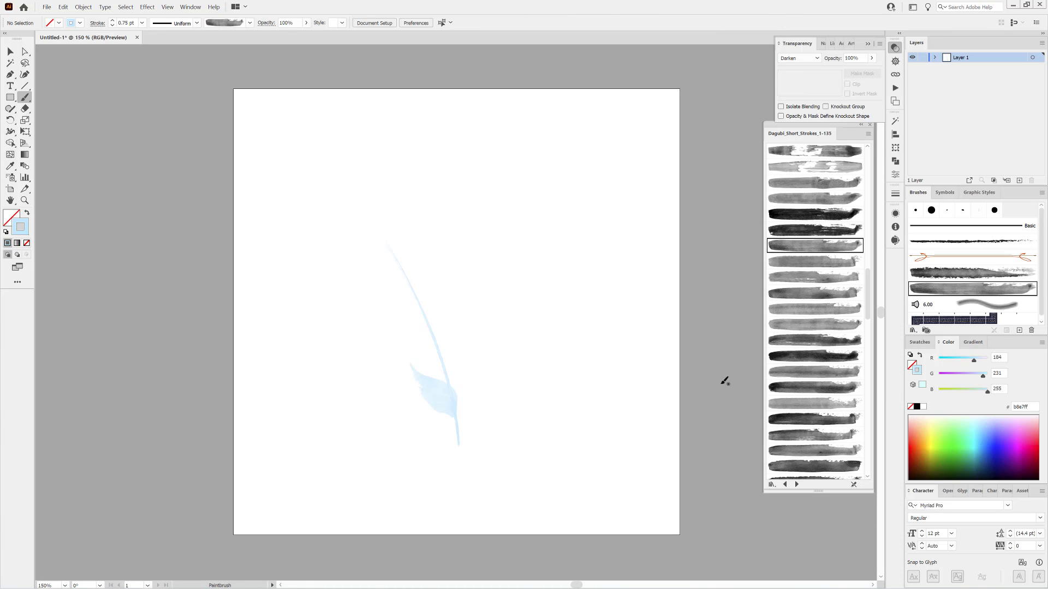
Paint a second tapered leaf on the right side of the light blue stem with another short-stroke brush, and set its stroke weight to 0.8 pt.
{"action": "left_click", "coordinate": [822, 262]}
{"action": "left_click", "coordinate": [197, 23]}
{"action": "scroll", "coordinate": [200, 98], "scroll_direction": "down", "scroll_amount": 3}
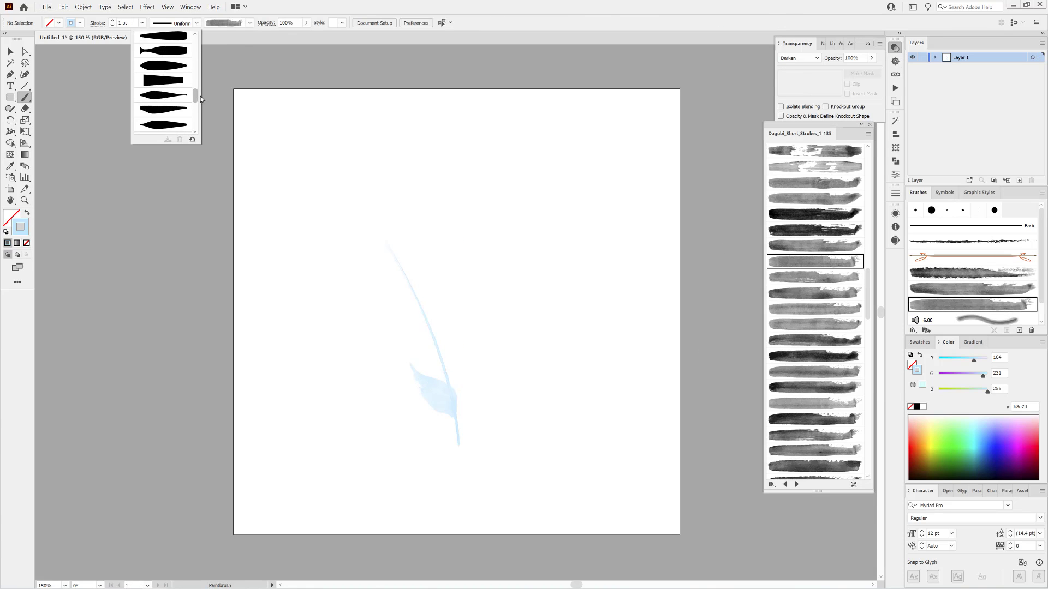
{"action": "left_click_drag", "start_coordinate": [201, 99], "coordinate": [200, 102]}
{"action": "left_click", "coordinate": [179, 78]}
{"action": "mouse_move", "coordinate": [448, 379]}
{"action": "left_mouse_down"}
{"action": "mouse_move", "coordinate": [468, 322]}
{"action": "mouse_move", "coordinate": [461, 314]}
{"action": "left_mouse_up"}
{"action": "left_click", "coordinate": [464, 364], "text": "ctrl"}
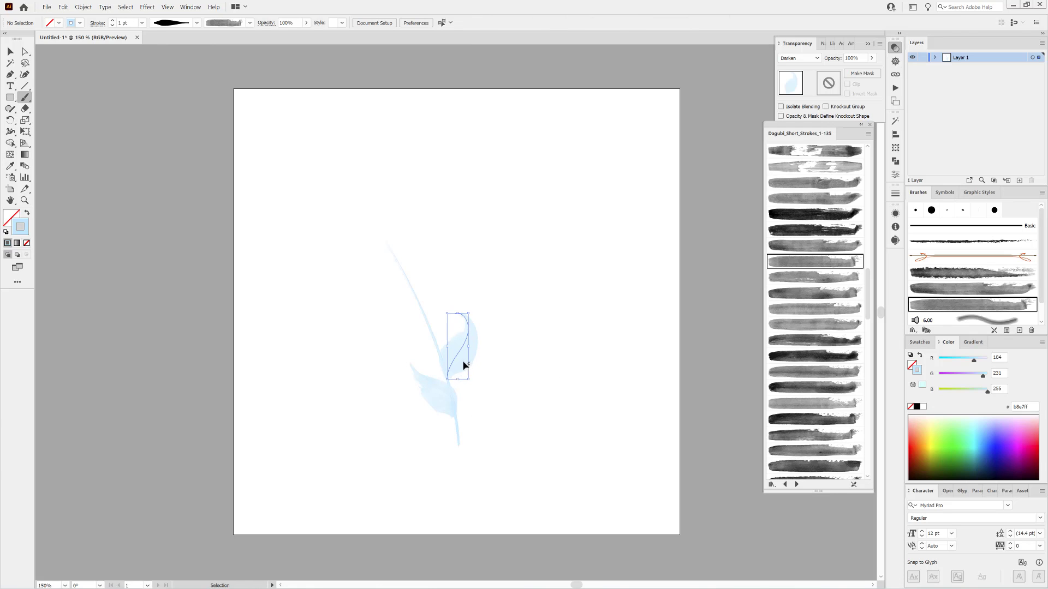
{"action": "left_click", "coordinate": [112, 26]}
{"action": "left_click", "coordinate": [304, 207], "text": "ctrl"}
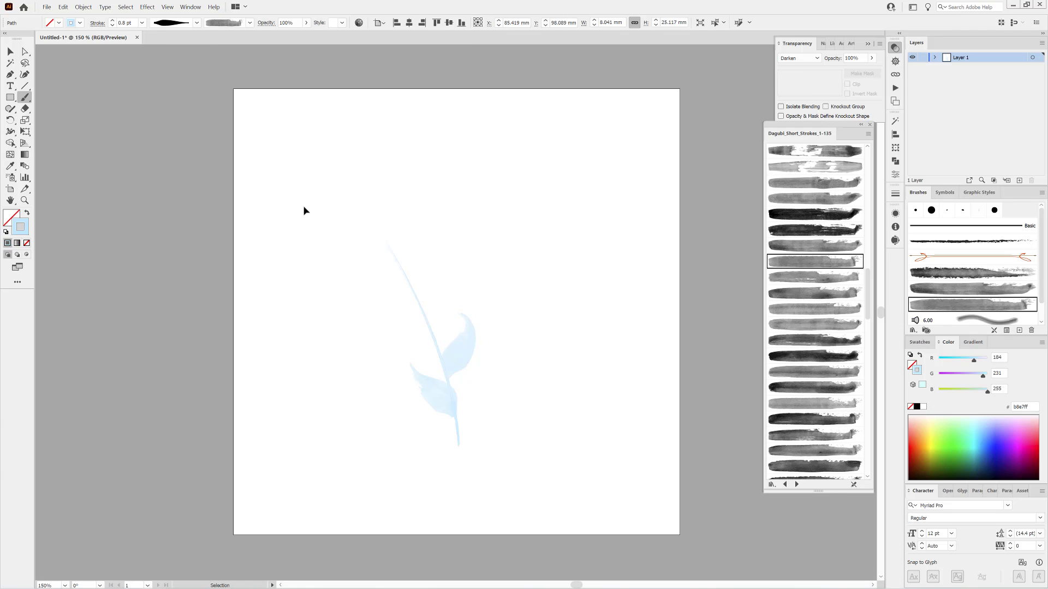
Paint the remaining light blue leaves up to the stem's tip, choosing a different short-stroke brush for each.
{"action": "left_click", "coordinate": [837, 278]}
{"action": "left_click_drag", "start_coordinate": [443, 347], "coordinate": [357, 323]}
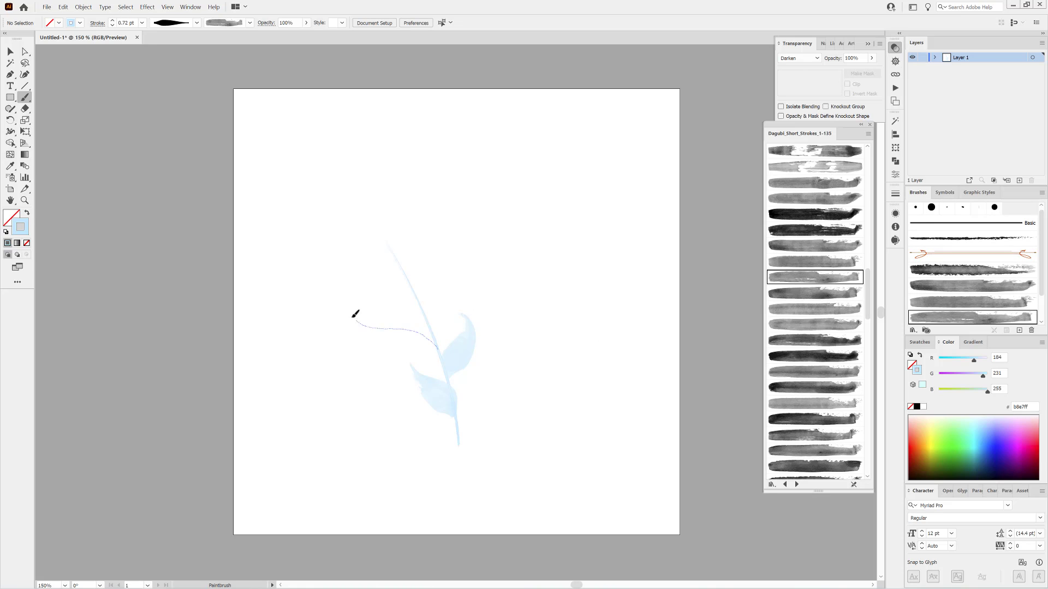
{"action": "left_click", "coordinate": [807, 294]}
{"action": "mouse_move", "coordinate": [430, 326]}
{"action": "left_mouse_down"}
{"action": "mouse_move", "coordinate": [435, 299]}
{"action": "mouse_move", "coordinate": [458, 286]}
{"action": "mouse_move", "coordinate": [389, 275]}
{"action": "mouse_move", "coordinate": [361, 258]}
{"action": "mouse_move", "coordinate": [386, 232]}
{"action": "mouse_move", "coordinate": [362, 195]}
{"action": "left_mouse_up"}
{"action": "left_click", "coordinate": [827, 310]}
{"action": "left_click", "coordinate": [823, 324]}
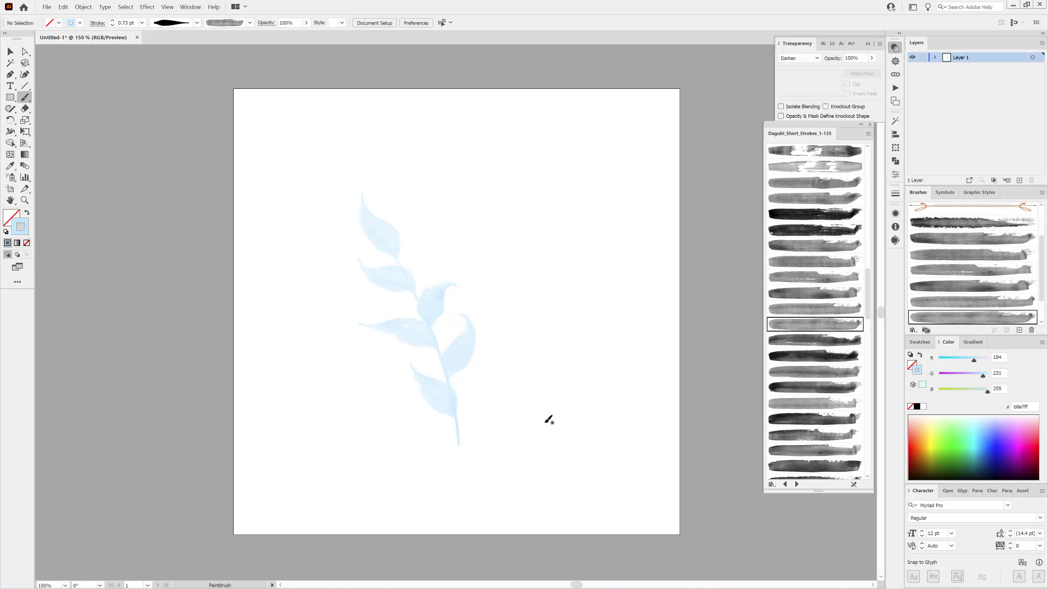
Choose a pointed dry brush from the Dagubi_Short_Strokes_136-272 library and set the stroke weight to 0.1 pt.
{"action": "left_click", "coordinate": [797, 485]}
{"action": "scroll", "coordinate": [859, 374], "scroll_direction": "down", "scroll_amount": 5}
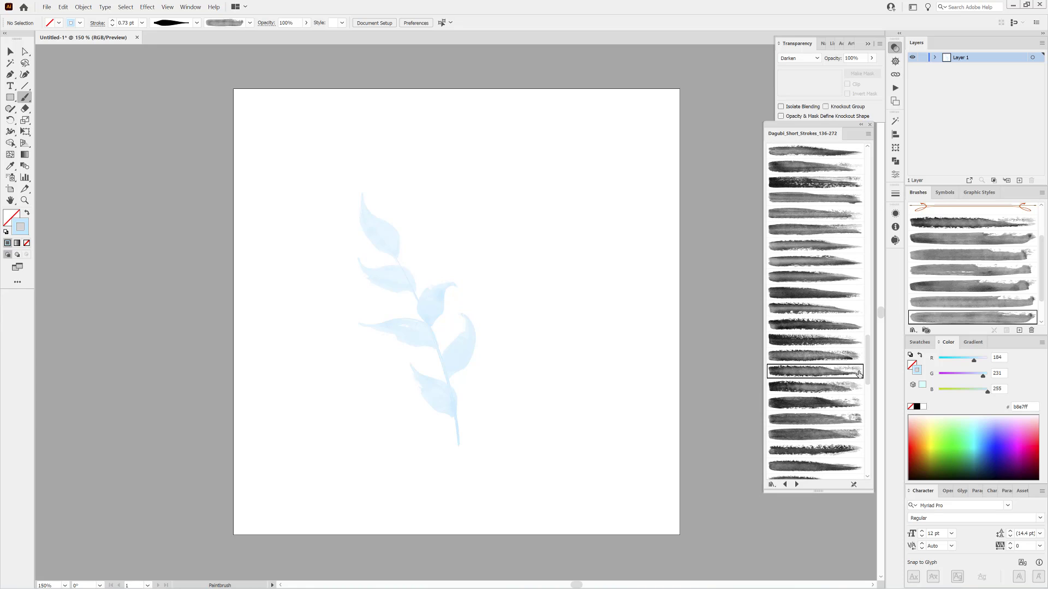
{"action": "left_click", "coordinate": [808, 357]}
{"action": "left_click", "coordinate": [142, 23]}
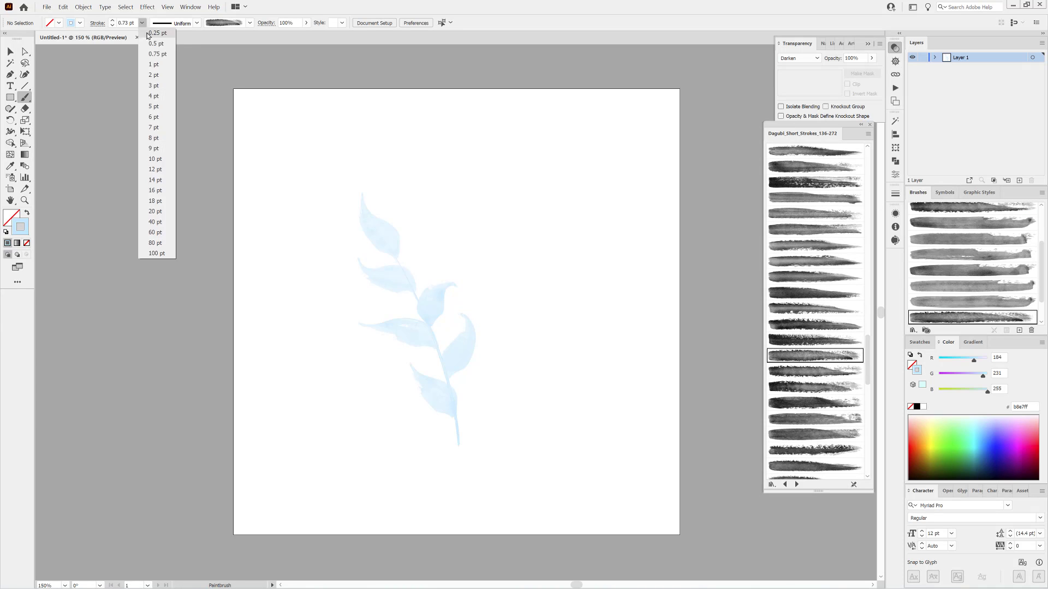
{"action": "left_click", "coordinate": [146, 32]}
{"action": "left_click", "coordinate": [112, 26]}
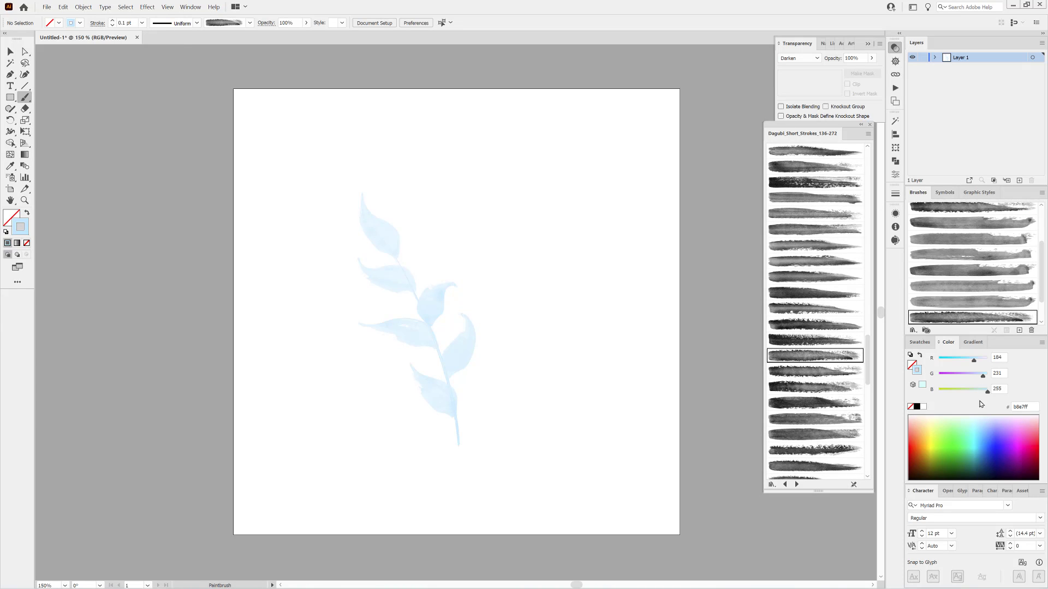
Paint a tall curved stem in dark blue 0a2667 beside the light blue branch, and adjust the stroke color to 44598b.
{"action": "left_click", "coordinate": [990, 462]}
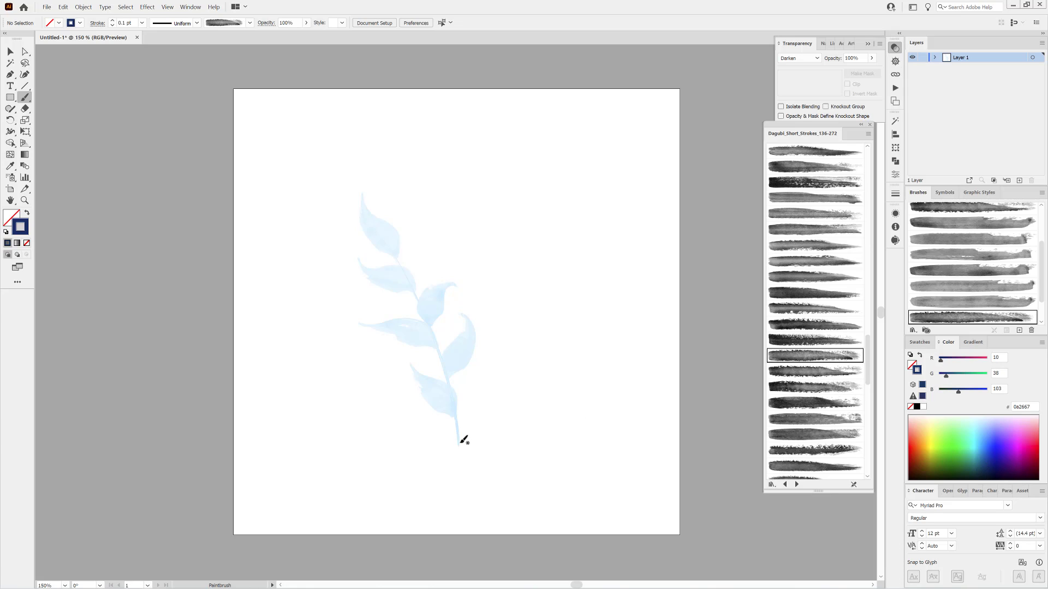
{"action": "mouse_move", "coordinate": [455, 318]}
{"action": "left_mouse_down"}
{"action": "mouse_move", "coordinate": [501, 169]}
{"action": "mouse_move", "coordinate": [489, 183]}
{"action": "left_mouse_up"}
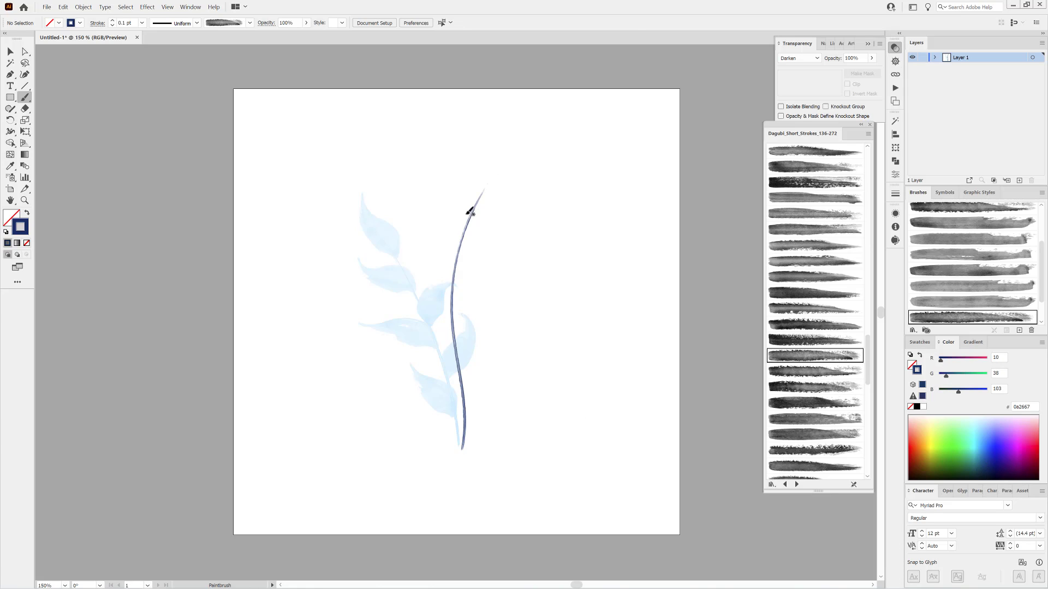
{"action": "left_click_drag", "start_coordinate": [946, 378], "coordinate": [956, 376]}
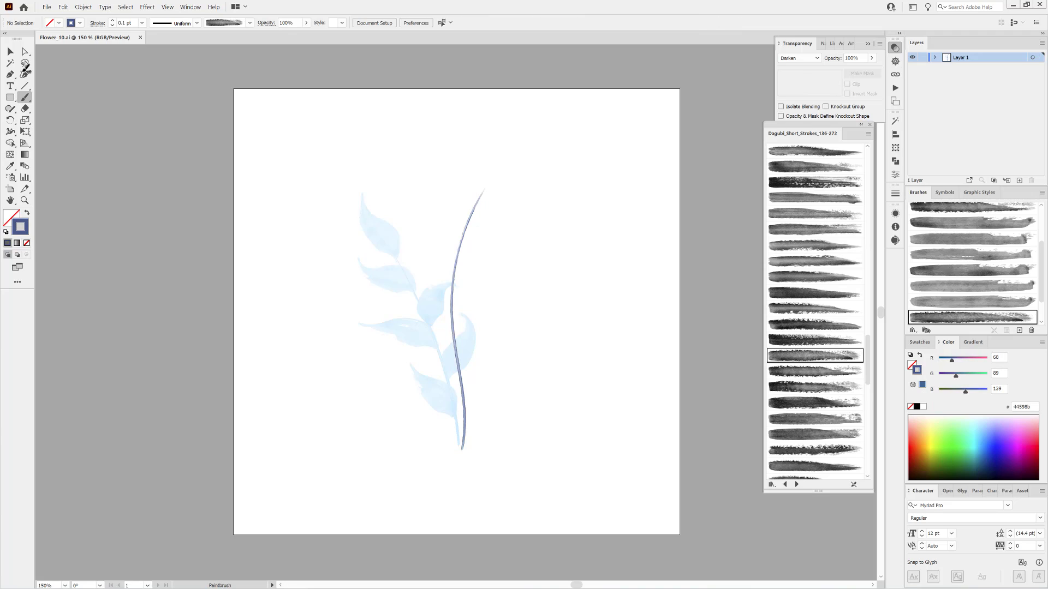
Move all the artwork slightly down on the artboard and return to the Paintbrush tool.
{"action": "key", "text": "v"}
{"action": "left_click_drag", "start_coordinate": [283, 141], "coordinate": [562, 480]}
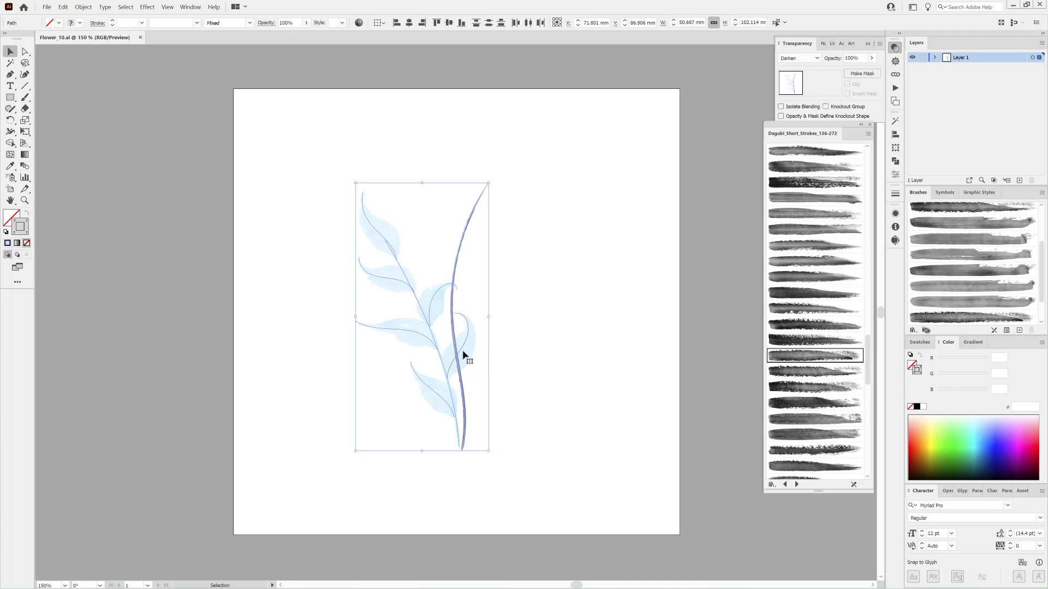
{"action": "left_click_drag", "start_coordinate": [463, 355], "coordinate": [468, 386]}
{"action": "left_click", "coordinate": [568, 330]}
{"action": "left_click", "coordinate": [24, 97]}
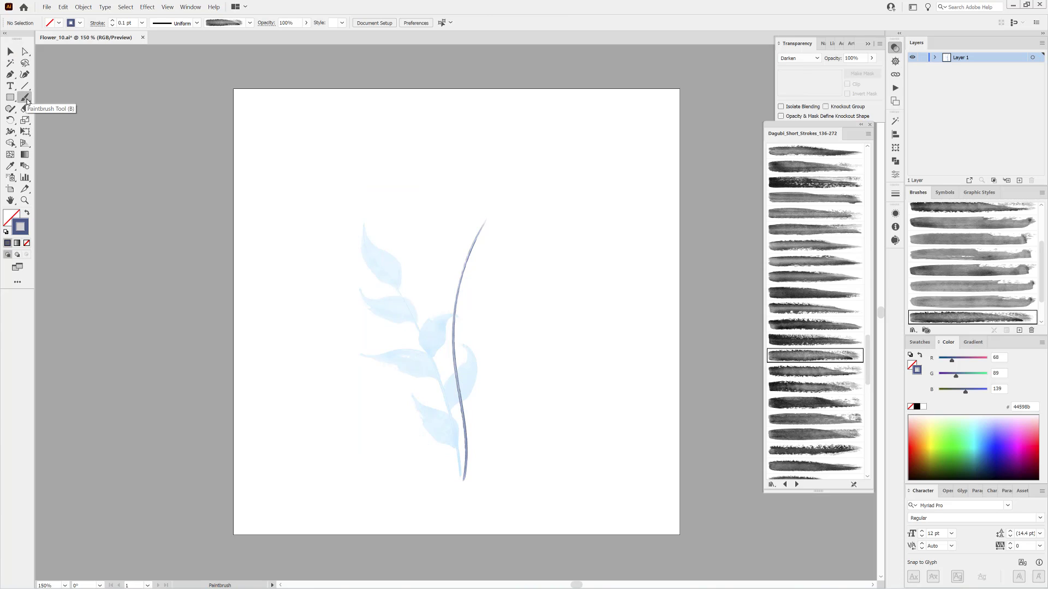
Paint a dark blue leaf on the right of the new stem's base, using a dark brush from Dagubi_Short_Strokes_1-135 with a tapered width profile.
{"action": "left_click", "coordinate": [785, 484]}
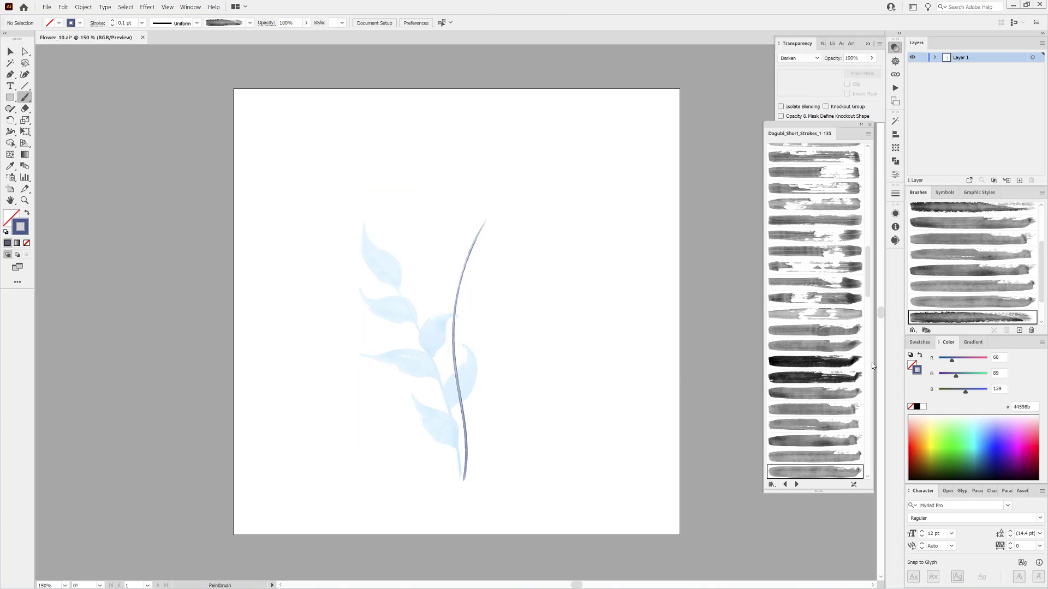
{"action": "left_click", "coordinate": [819, 363]}
{"action": "left_click", "coordinate": [198, 23]}
{"action": "scroll", "coordinate": [192, 100], "scroll_direction": "down", "scroll_amount": 5}
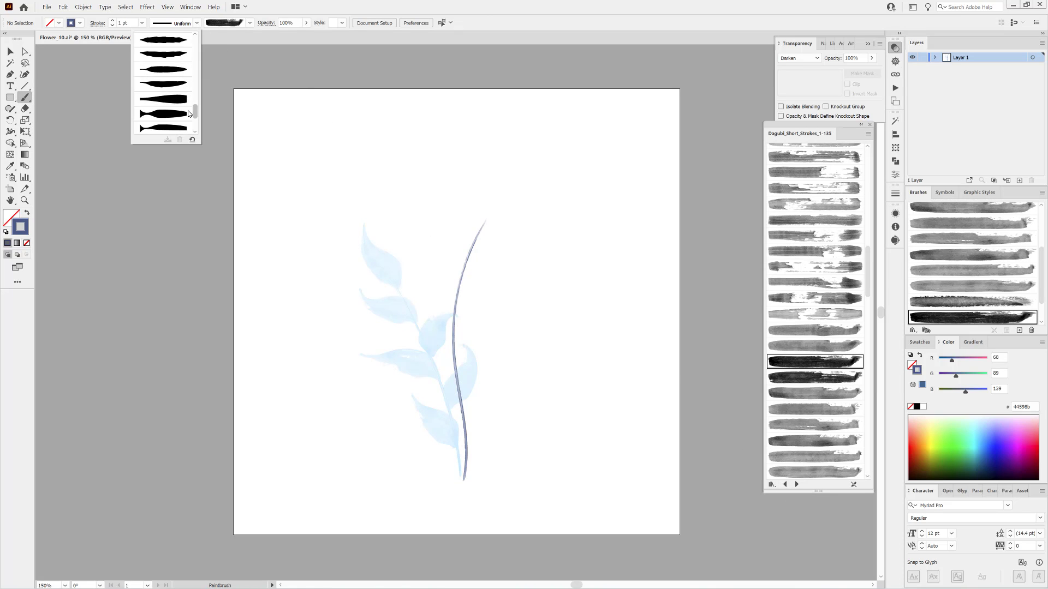
{"action": "left_click", "coordinate": [167, 68]}
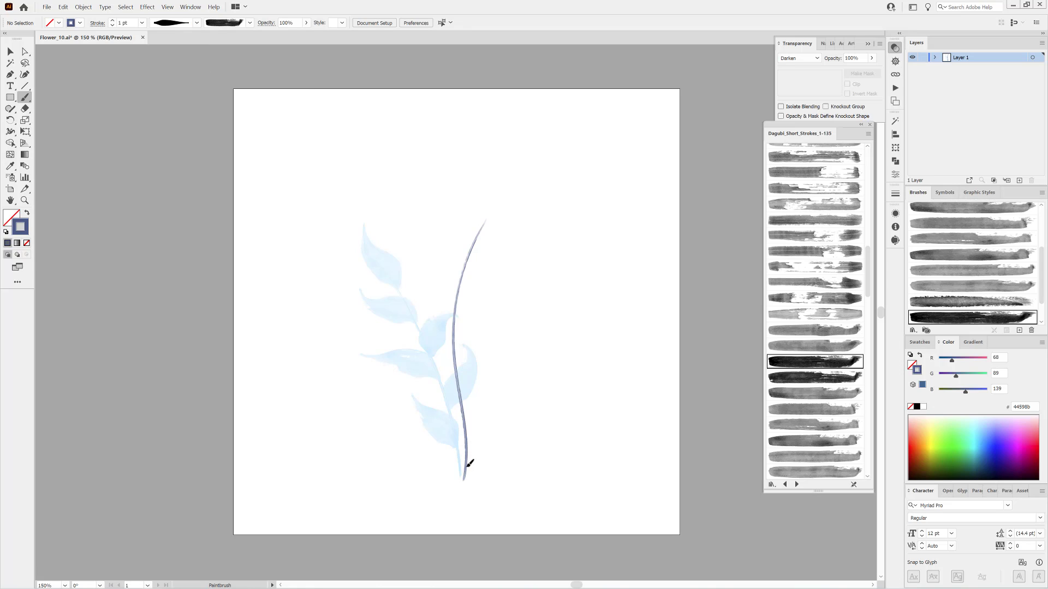
{"action": "left_click_drag", "start_coordinate": [468, 465], "coordinate": [523, 402]}
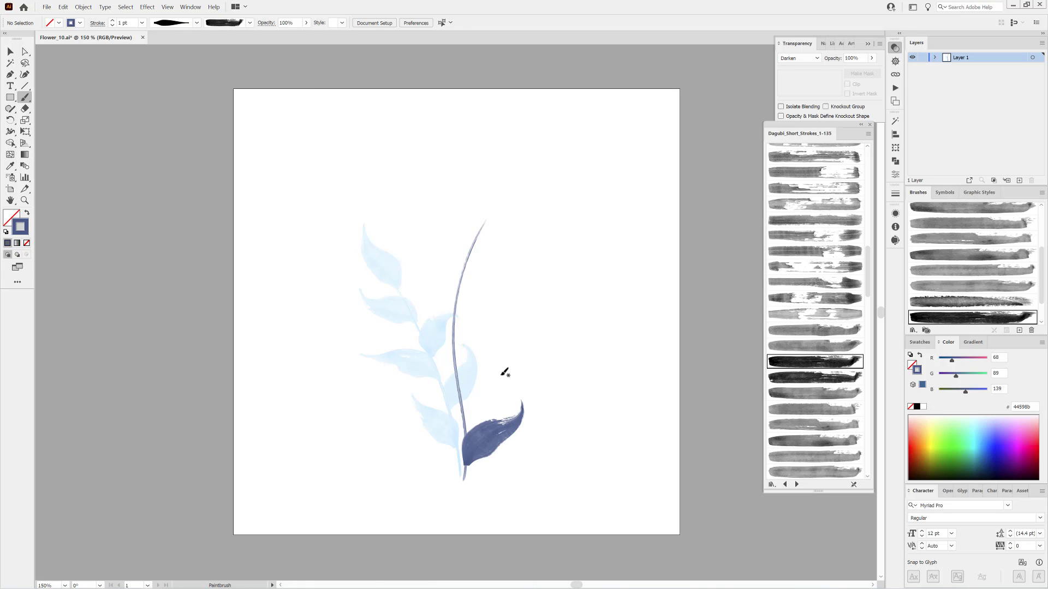
Shift the color of the dark leaf and its stem to violet by lowering the green value to 68.
{"action": "left_click", "coordinate": [491, 452], "text": "ctrl"}
{"action": "left_click", "coordinate": [474, 242], "text": "ctrl+shift"}
{"action": "left_click_drag", "start_coordinate": [956, 377], "coordinate": [952, 377]}
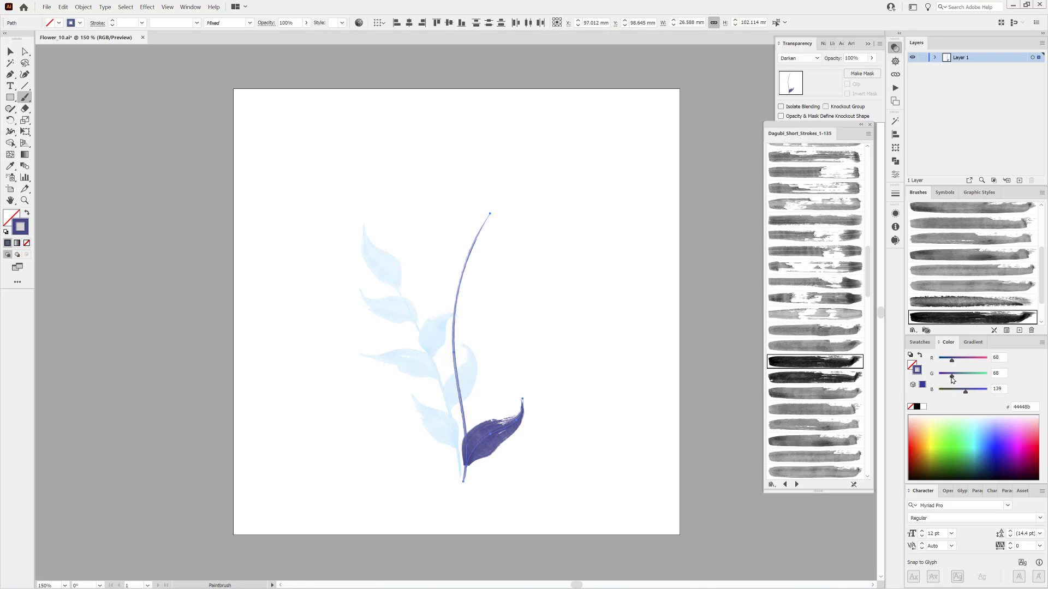
{"action": "left_click", "coordinate": [701, 347], "text": "ctrl"}
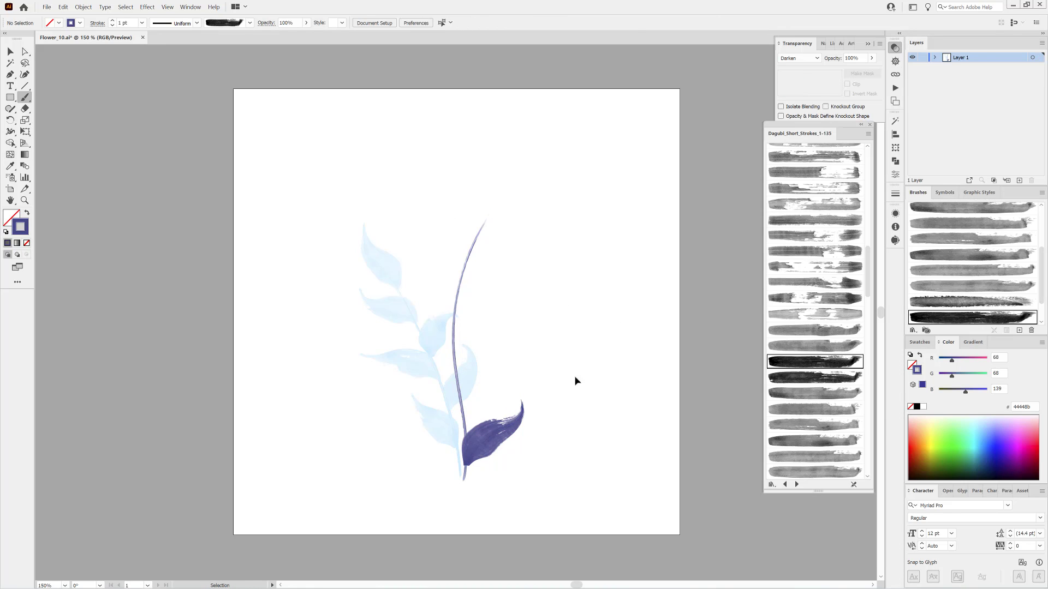
Paint two more violet leaves higher on the stem, one on the left and one on the right, each with a different short-stroke brush.
{"action": "left_click", "coordinate": [498, 445], "text": "ctrl"}
{"action": "left_click", "coordinate": [634, 459], "text": "ctrl"}
{"action": "left_click", "coordinate": [812, 379]}
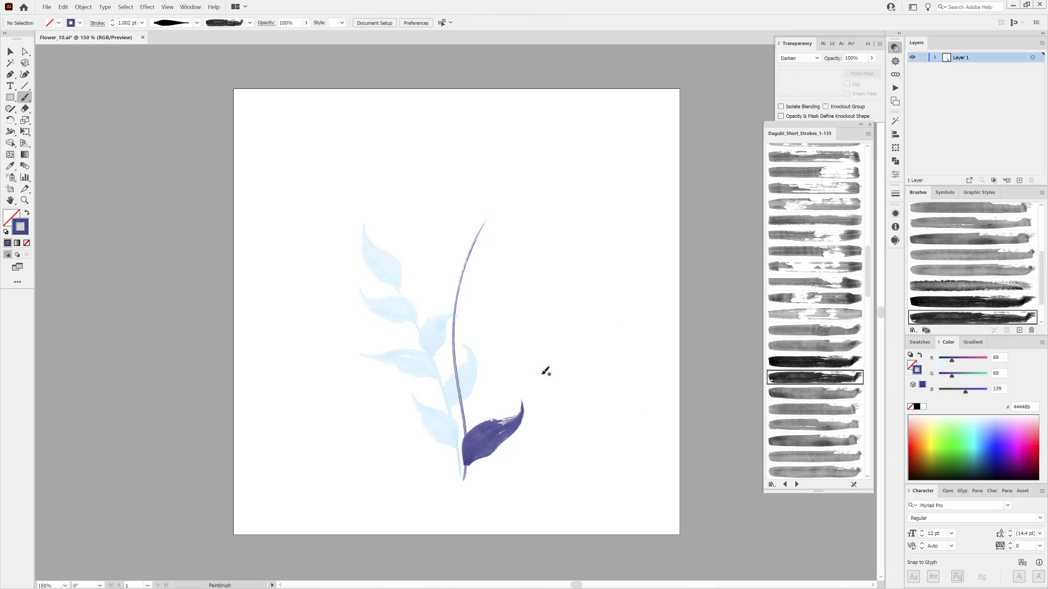
{"action": "left_click_drag", "start_coordinate": [462, 404], "coordinate": [405, 375]}
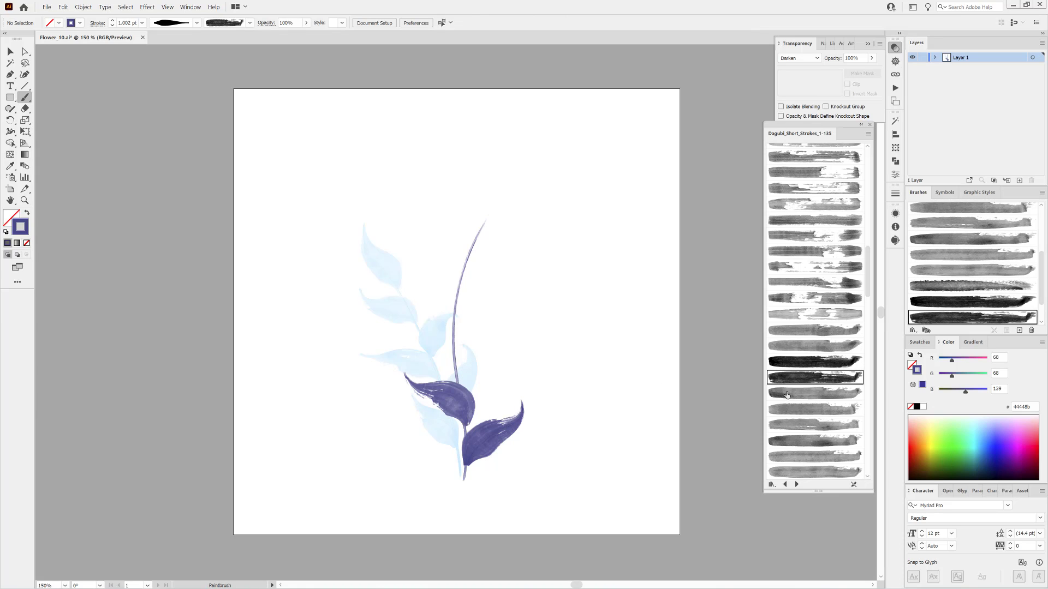
{"action": "scroll", "coordinate": [863, 305], "scroll_direction": "down", "scroll_amount": 4}
{"action": "left_click", "coordinate": [802, 316]}
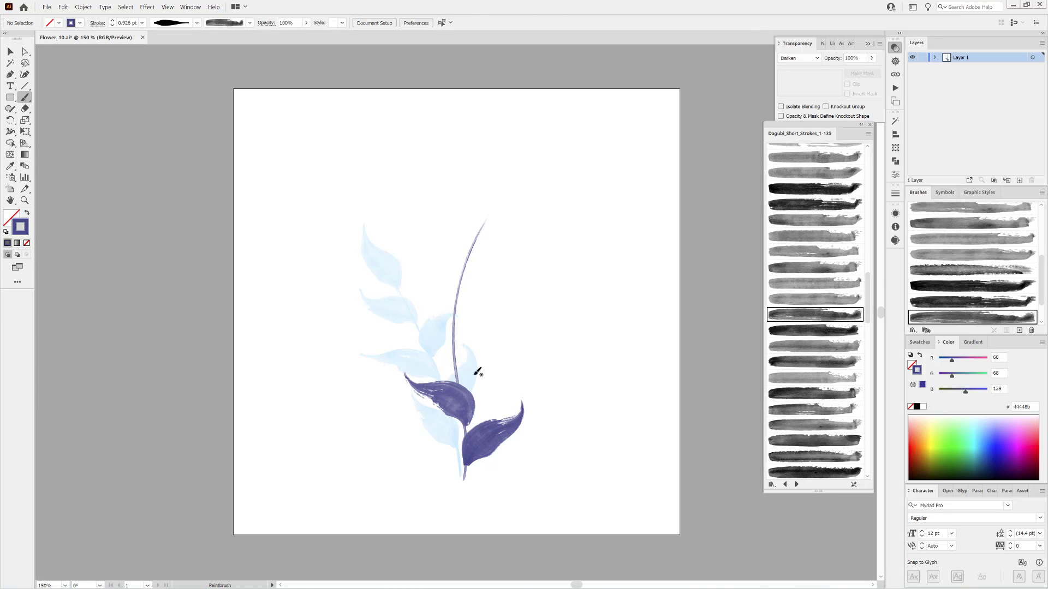
{"action": "mouse_move", "coordinate": [460, 379]}
{"action": "left_mouse_down"}
{"action": "mouse_move", "coordinate": [498, 355]}
{"action": "mouse_move", "coordinate": [526, 355]}
{"action": "left_mouse_up"}
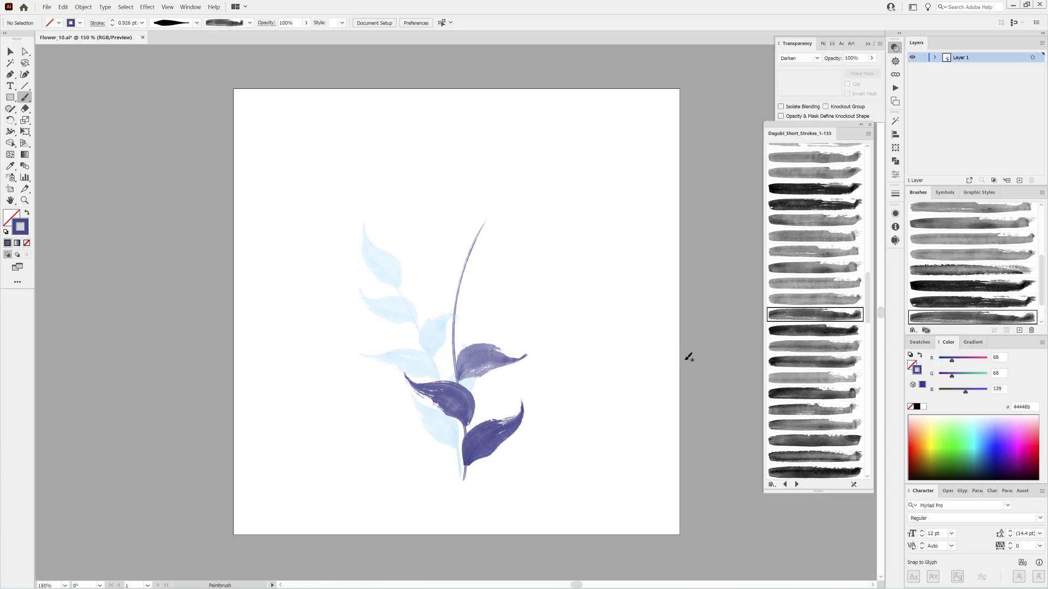
Paint three violet leaves alternating along the upper part of the dark stem, using a different short-stroke brush for each.
{"action": "left_click", "coordinate": [818, 332]}
{"action": "mouse_move", "coordinate": [459, 351]}
{"action": "left_mouse_down"}
{"action": "mouse_move", "coordinate": [418, 288]}
{"action": "mouse_move", "coordinate": [499, 293]}
{"action": "mouse_move", "coordinate": [518, 314]}
{"action": "left_mouse_up"}
{"action": "left_click", "coordinate": [824, 441]}
{"action": "left_click", "coordinate": [823, 457]}
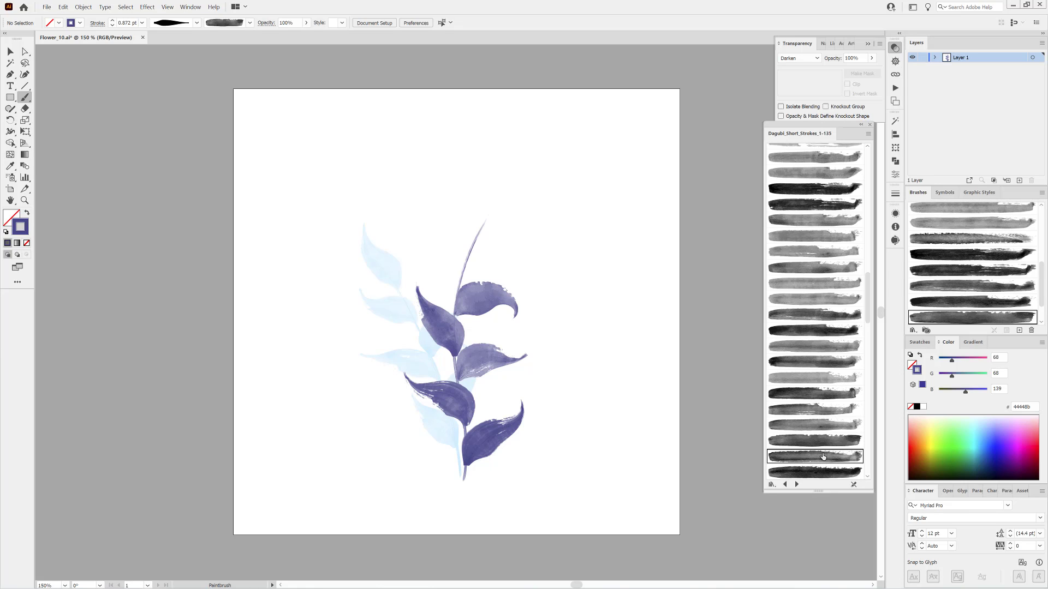
{"action": "mouse_move", "coordinate": [462, 285]}
{"action": "left_mouse_down"}
{"action": "mouse_move", "coordinate": [455, 258]}
{"action": "mouse_move", "coordinate": [426, 211]}
{"action": "left_mouse_up"}
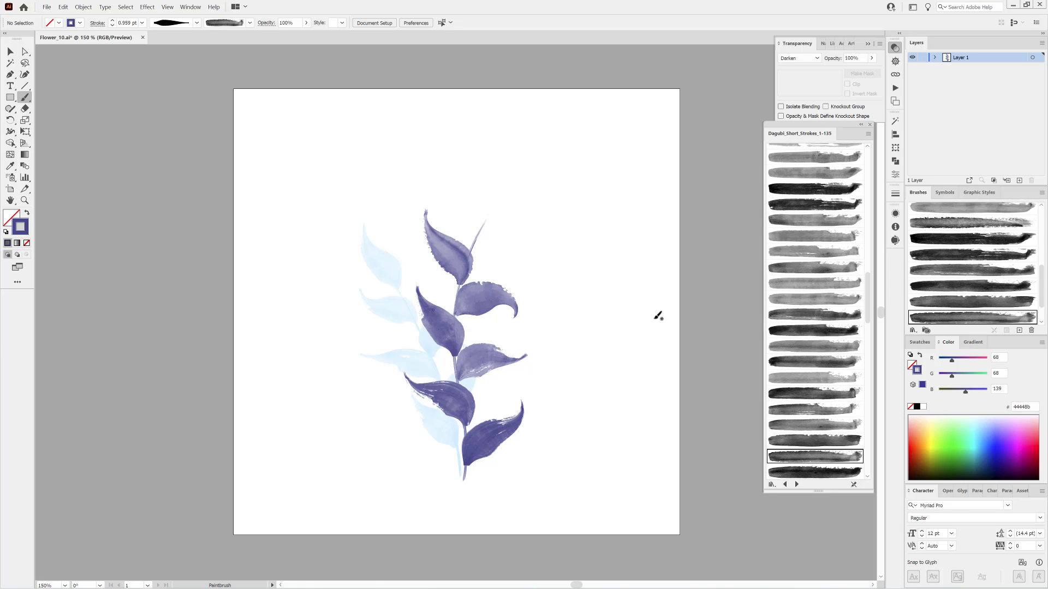
Paint a smaller violet leaf at 0.6 pt on the stem's left side, between the two upper left leaves.
{"action": "left_click", "coordinate": [824, 471]}
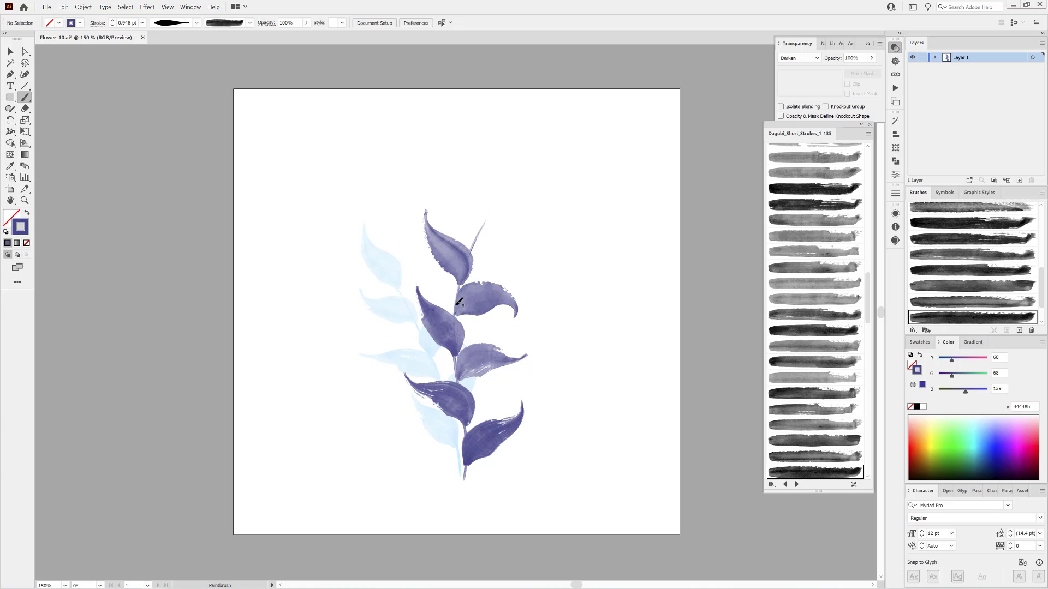
{"action": "left_click", "coordinate": [112, 25]}
{"action": "left_click", "coordinate": [113, 21]}
{"action": "left_click", "coordinate": [113, 20]}
{"action": "left_click", "coordinate": [112, 20]}
{"action": "mouse_move", "coordinate": [460, 304]}
{"action": "left_mouse_down"}
{"action": "mouse_move", "coordinate": [420, 266]}
{"action": "mouse_move", "coordinate": [411, 271]}
{"action": "left_mouse_up"}
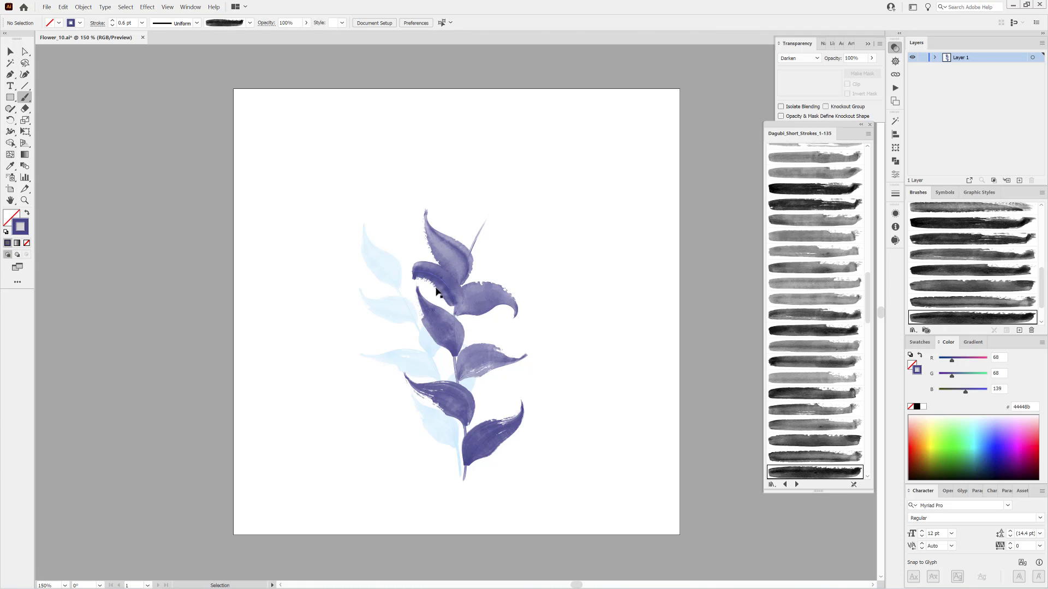
Apply a tapered width profile to the small left leaf and move it slightly down toward the stem.
{"action": "left_click", "coordinate": [191, 23]}
{"action": "left_click", "coordinate": [170, 84]}
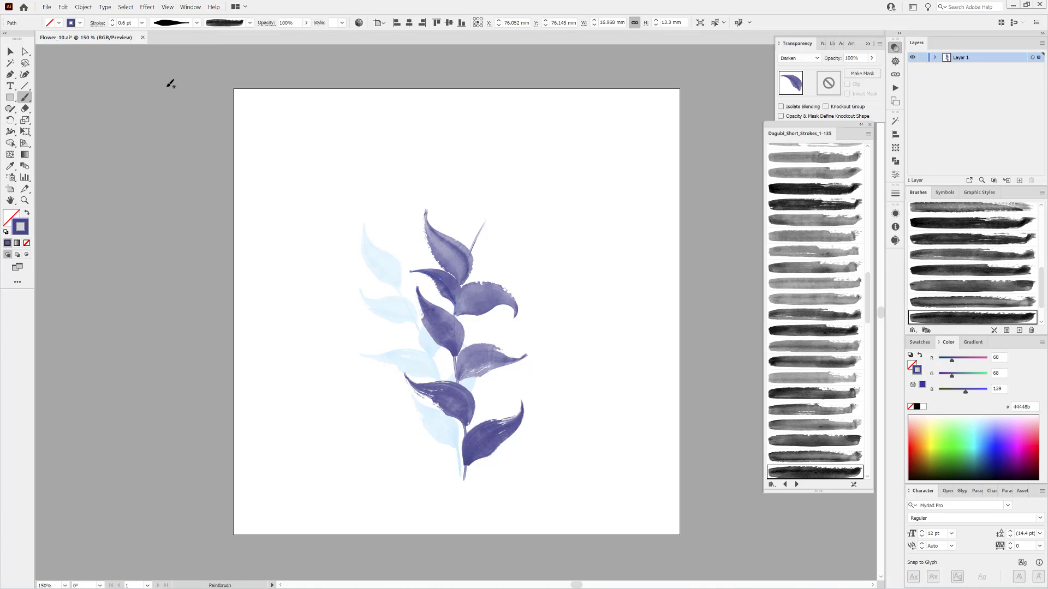
{"action": "left_click_drag", "start_coordinate": [448, 292], "coordinate": [449, 297]}
{"action": "left_click", "coordinate": [658, 252], "text": "ctrl"}
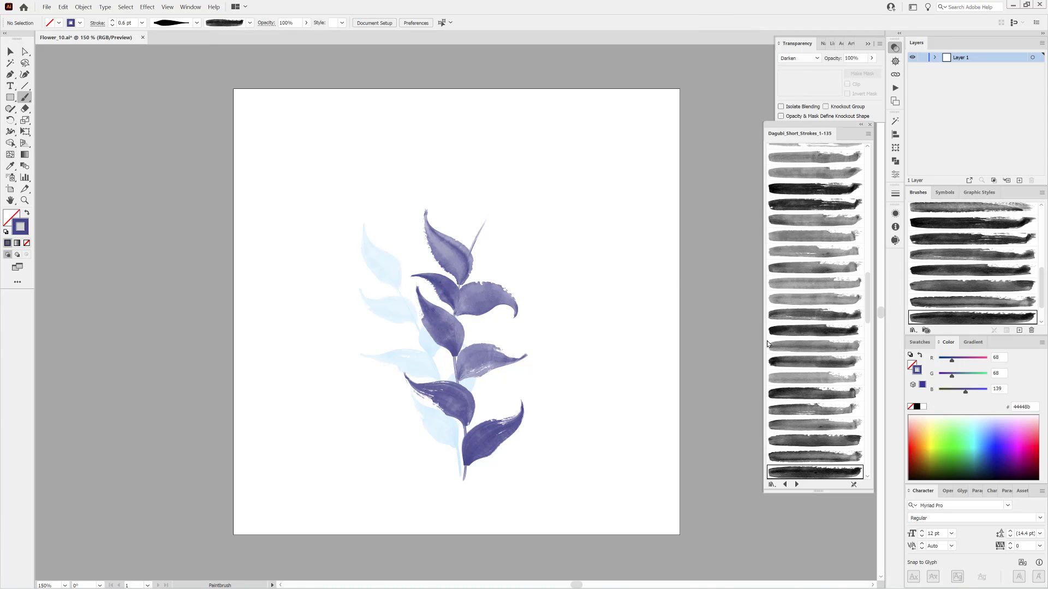
Paint a small violet leaf on the right side near the dark stem's tip with another short-stroke brush.
{"action": "scroll", "coordinate": [815, 312], "scroll_direction": "down", "scroll_amount": 5}
{"action": "left_click", "coordinate": [815, 308]}
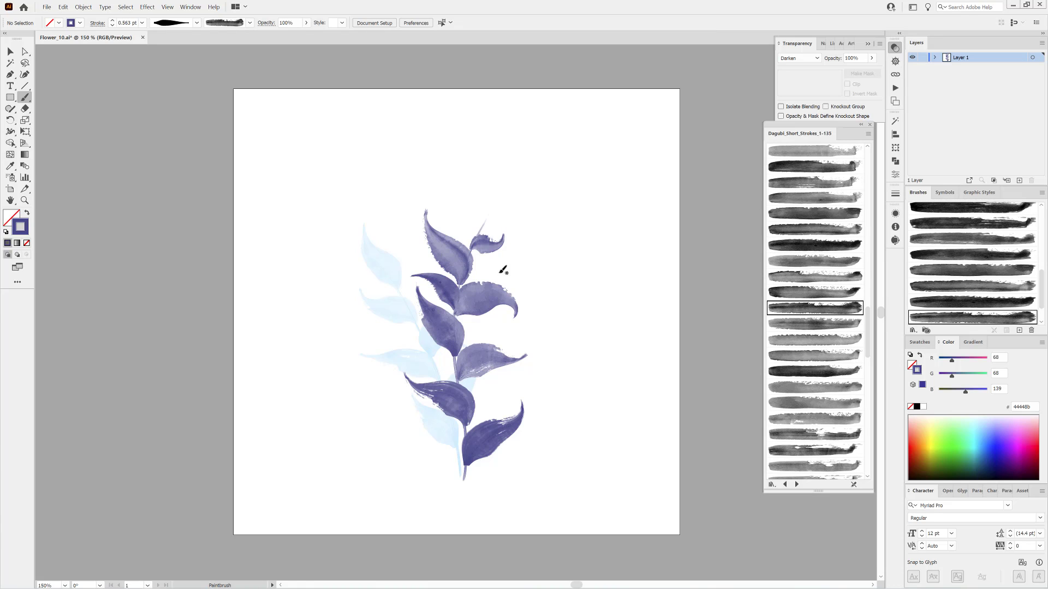
Repaint the small right leaf slightly longer, and paint a large violet leaf at the dark stem's tip with another short-stroke brush.
{"action": "key", "text": "ctrl+z"}
{"action": "left_click_drag", "start_coordinate": [471, 253], "coordinate": [511, 234]}
{"action": "left_click_drag", "start_coordinate": [865, 318], "coordinate": [864, 355]}
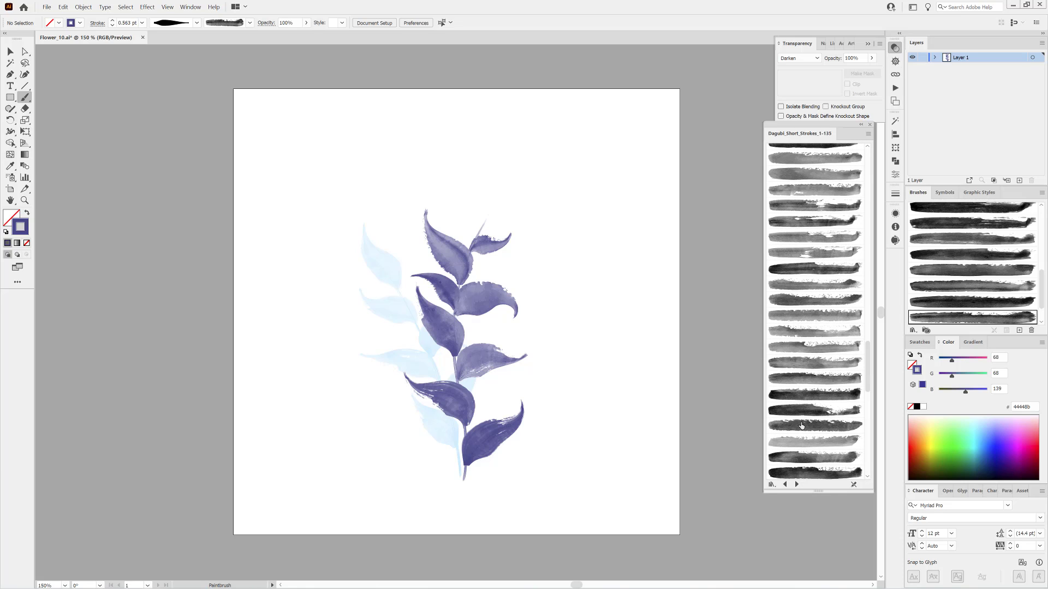
{"action": "left_click", "coordinate": [803, 394]}
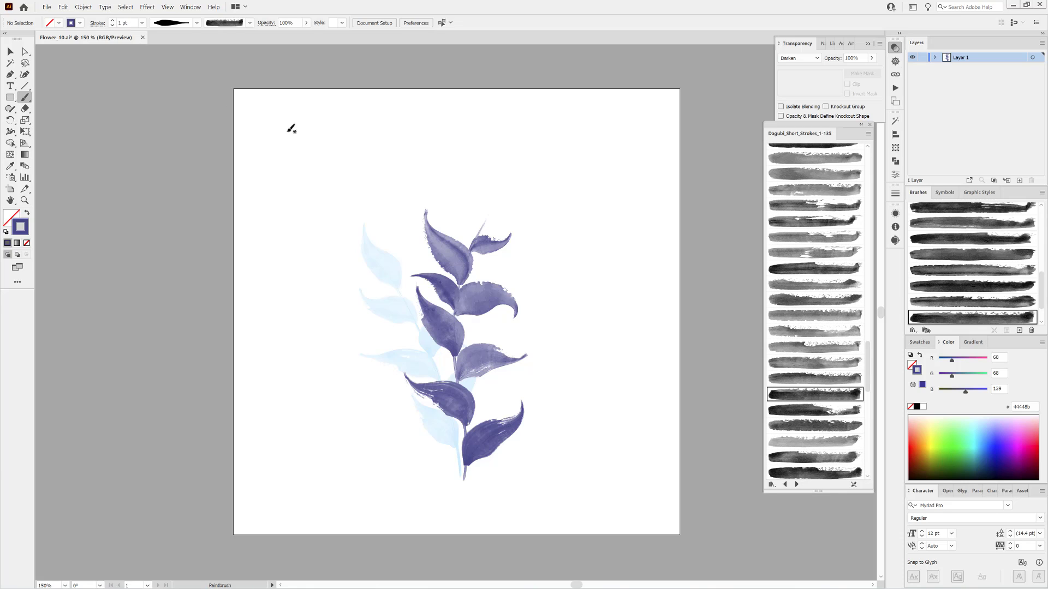
{"action": "mouse_move", "coordinate": [481, 229]}
{"action": "left_mouse_down"}
{"action": "mouse_move", "coordinate": [523, 181]}
{"action": "mouse_move", "coordinate": [535, 145]}
{"action": "left_mouse_up"}
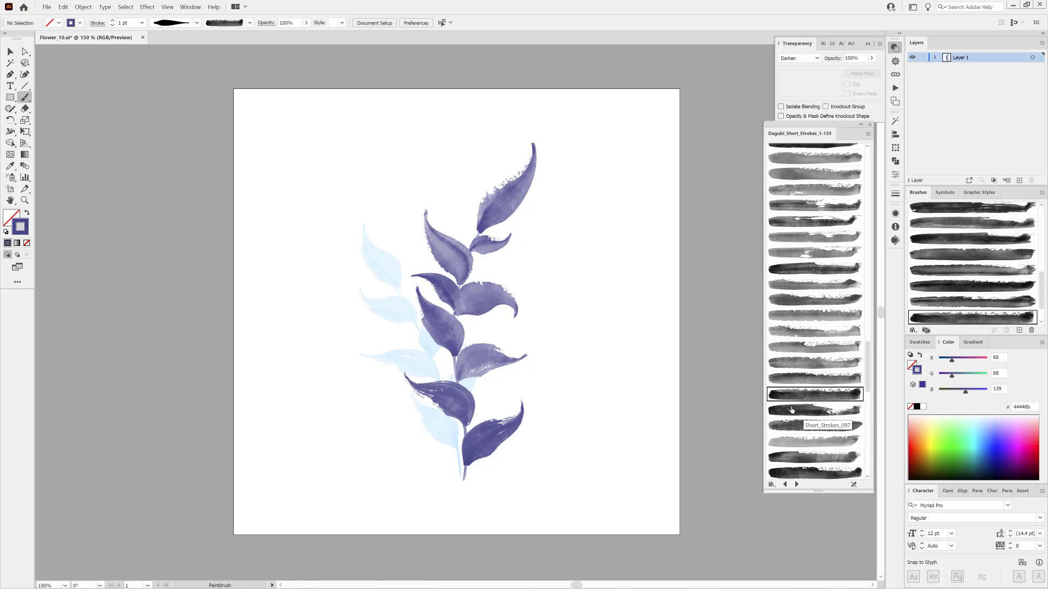
Shift four violet leaves on the lower and middle stem slightly down, two on the left side and two on the right.
{"action": "left_click", "coordinate": [465, 405], "text": "ctrl"}
{"action": "left_click", "coordinate": [488, 375], "text": "ctrl"}
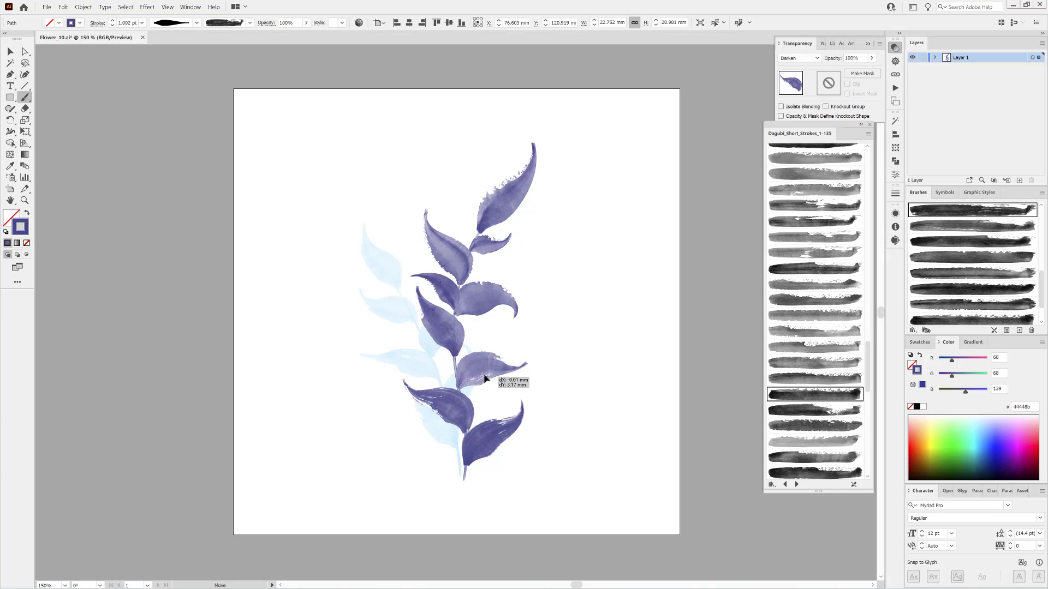
{"action": "left_click", "coordinate": [456, 342], "text": "ctrl"}
{"action": "left_click", "coordinate": [481, 312], "text": "ctrl"}
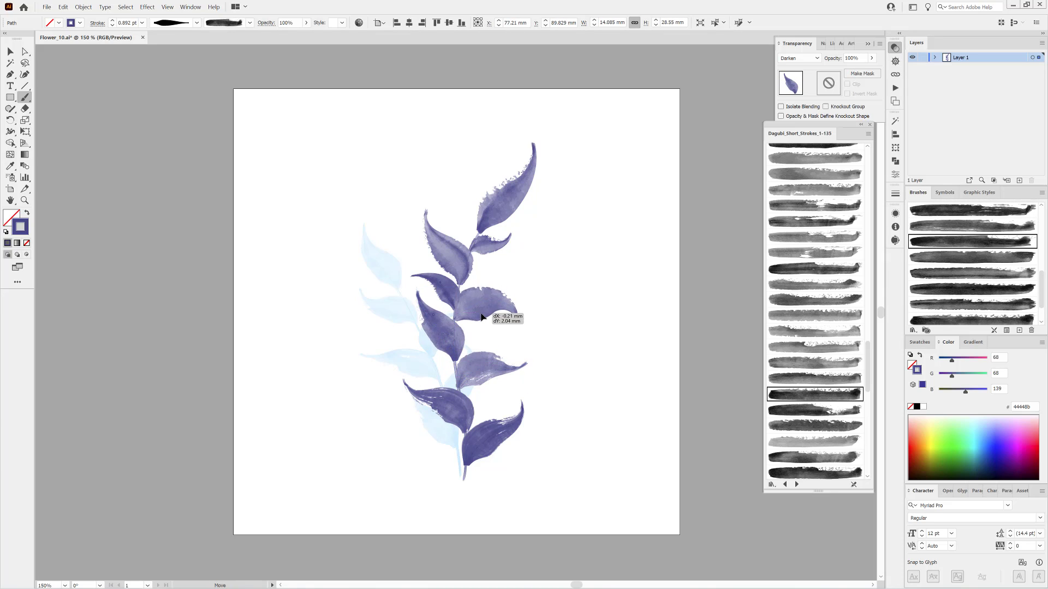
{"action": "left_click", "coordinate": [658, 321], "text": "ctrl"}
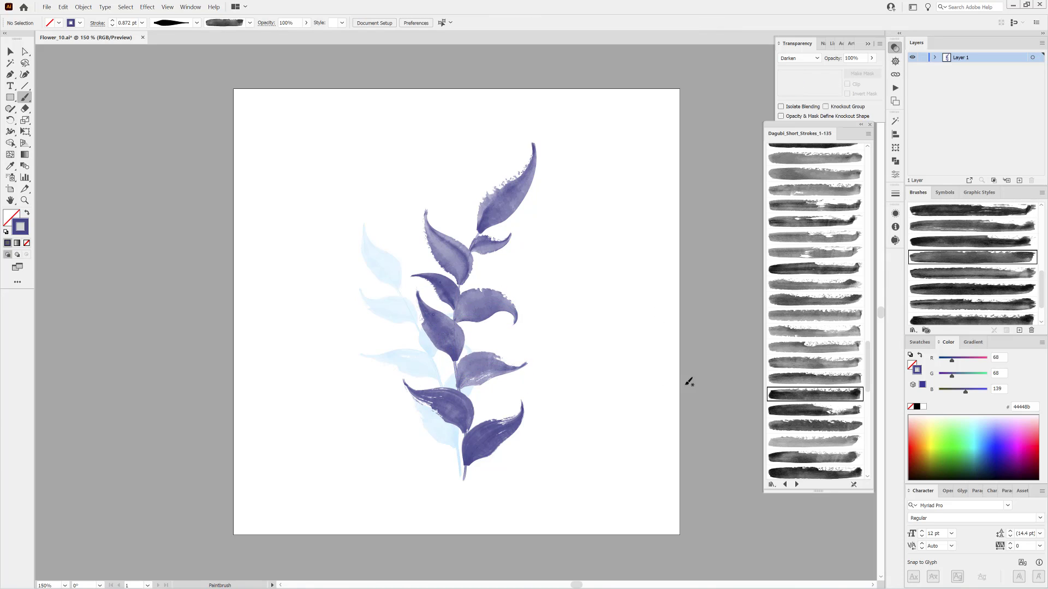
Add a new layer above the locked painted layer and set up the Blob Brush with a black stroke, undoing the trial line.
{"action": "left_click", "coordinate": [1019, 180]}
{"action": "left_click_drag", "start_coordinate": [27, 100], "coordinate": [60, 110]}
{"action": "left_click", "coordinate": [917, 407]}
{"action": "left_click_drag", "start_coordinate": [588, 445], "coordinate": [611, 269]}
{"action": "key", "text": "ctrl+z"}
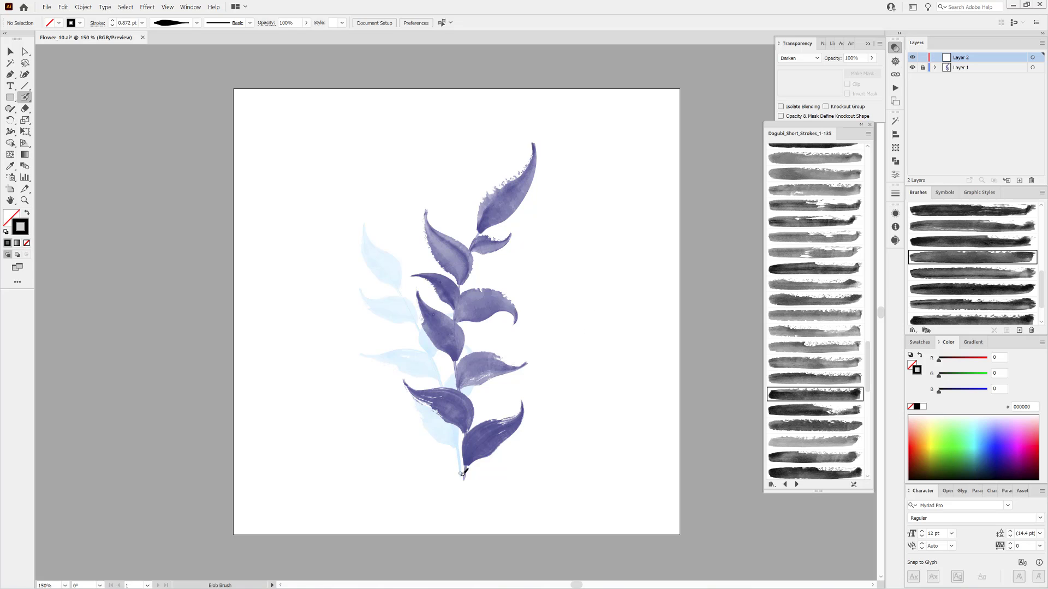
Draw a black outlined branch curving up to the left from the stem base, with twigs ending in veined, pointed leaves.
{"action": "mouse_move", "coordinate": [463, 479]}
{"action": "left_mouse_down"}
{"action": "mouse_move", "coordinate": [450, 431]}
{"action": "mouse_move", "coordinate": [383, 371]}
{"action": "mouse_move", "coordinate": [352, 303]}
{"action": "left_mouse_up"}
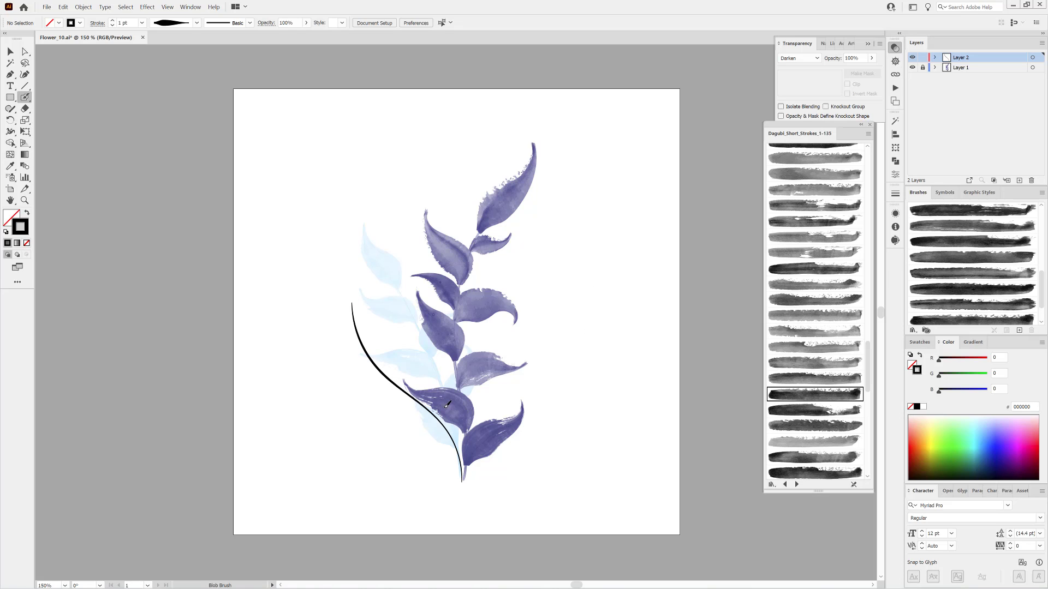
{"action": "mouse_move", "coordinate": [462, 467]}
{"action": "left_mouse_down"}
{"action": "mouse_move", "coordinate": [438, 439]}
{"action": "mouse_move", "coordinate": [374, 477]}
{"action": "mouse_move", "coordinate": [441, 402]}
{"action": "mouse_move", "coordinate": [380, 400]}
{"action": "mouse_move", "coordinate": [399, 384]}
{"action": "mouse_move", "coordinate": [388, 347]}
{"action": "mouse_move", "coordinate": [347, 337]}
{"action": "mouse_move", "coordinate": [341, 285]}
{"action": "mouse_move", "coordinate": [350, 270]}
{"action": "mouse_move", "coordinate": [359, 288]}
{"action": "mouse_move", "coordinate": [351, 340]}
{"action": "mouse_move", "coordinate": [333, 340]}
{"action": "mouse_move", "coordinate": [317, 322]}
{"action": "mouse_move", "coordinate": [384, 343]}
{"action": "mouse_move", "coordinate": [398, 316]}
{"action": "mouse_move", "coordinate": [387, 355]}
{"action": "left_mouse_up"}
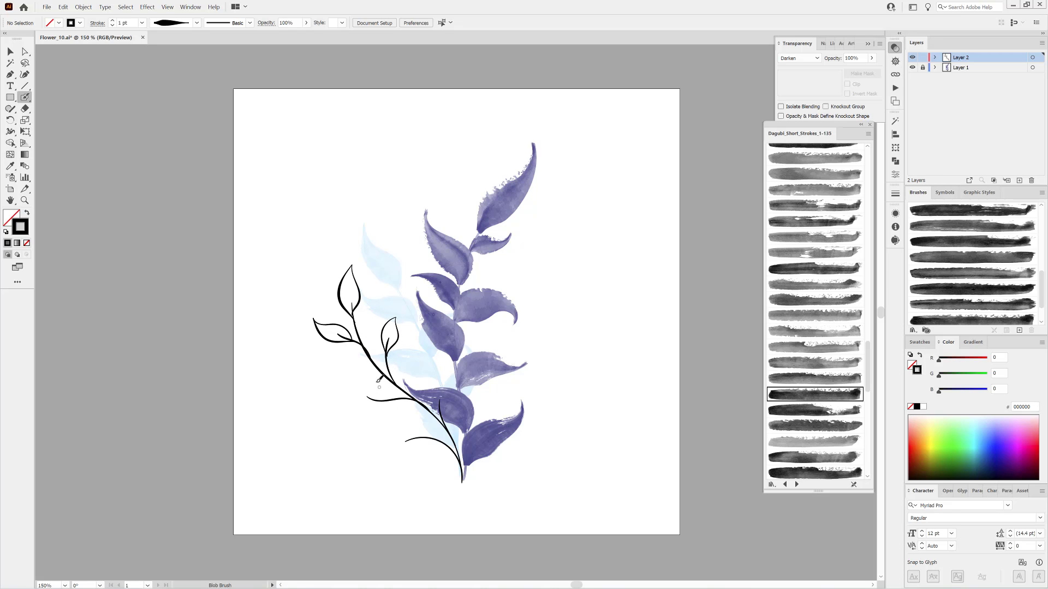
{"action": "mouse_move", "coordinate": [382, 397]}
{"action": "left_mouse_down"}
{"action": "mouse_move", "coordinate": [348, 384]}
{"action": "mouse_move", "coordinate": [441, 409]}
{"action": "mouse_move", "coordinate": [444, 375]}
{"action": "mouse_move", "coordinate": [447, 403]}
{"action": "mouse_move", "coordinate": [400, 453]}
{"action": "left_mouse_up"}
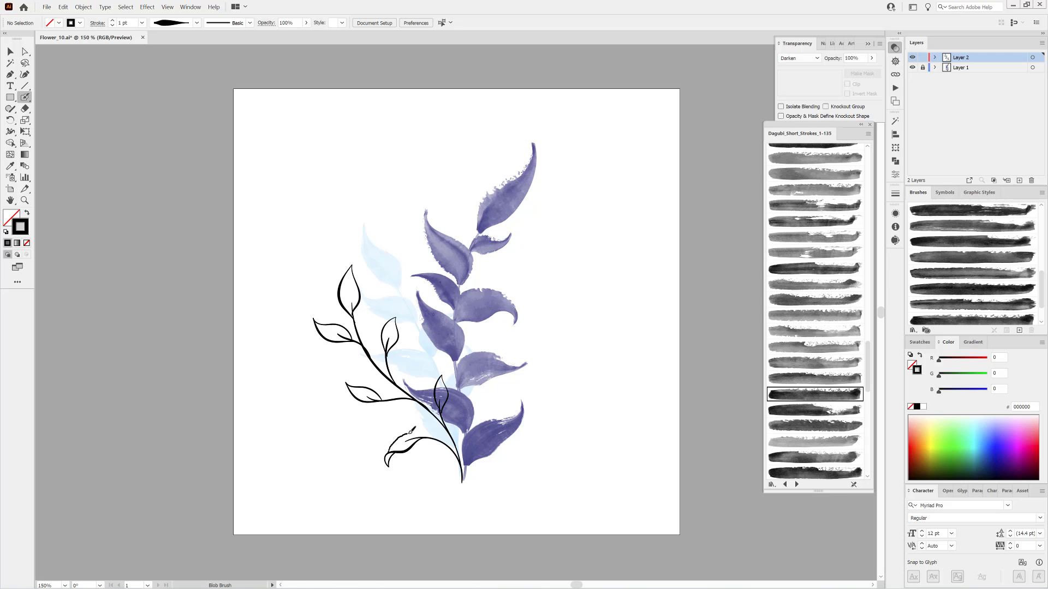
{"action": "left_click_drag", "start_coordinate": [421, 436], "coordinate": [423, 438]}
Draw a second black outlined branch rising to the right from the stem base, with three twigs ending in curved outline leaves.
{"action": "double_click", "coordinate": [28, 100]}
{"action": "left_click", "coordinate": [582, 420]}
{"action": "mouse_move", "coordinate": [469, 479]}
{"action": "left_mouse_down"}
{"action": "mouse_move", "coordinate": [489, 381]}
{"action": "mouse_move", "coordinate": [527, 343]}
{"action": "left_mouse_up"}
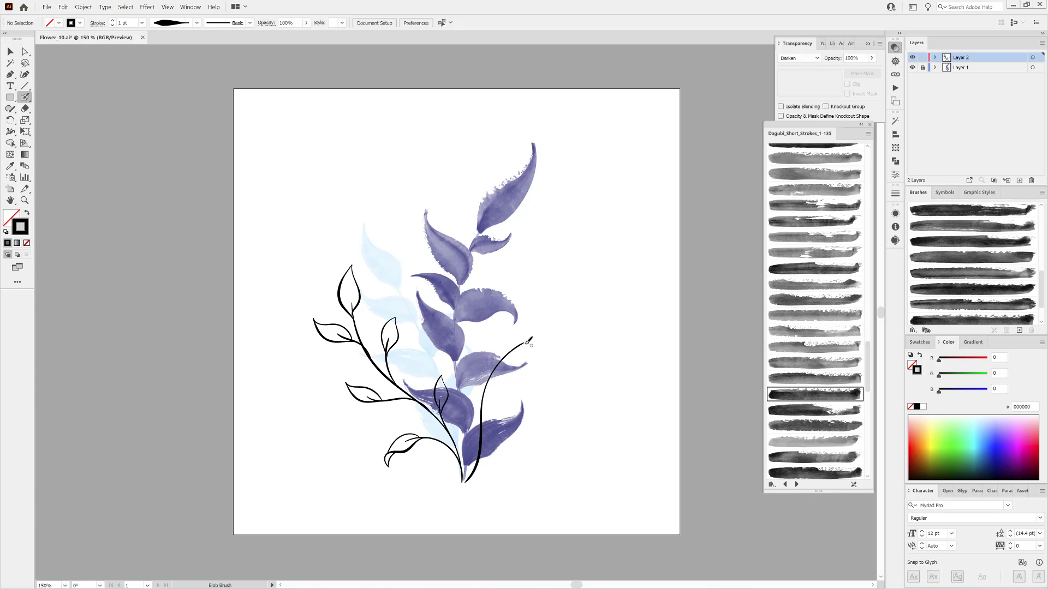
{"action": "left_click_drag", "start_coordinate": [483, 413], "coordinate": [471, 348]}
{"action": "mouse_move", "coordinate": [478, 464]}
{"action": "left_mouse_down"}
{"action": "mouse_move", "coordinate": [501, 417]}
{"action": "mouse_move", "coordinate": [536, 401]}
{"action": "left_mouse_up"}
{"action": "left_click_drag", "start_coordinate": [508, 362], "coordinate": [560, 322]}
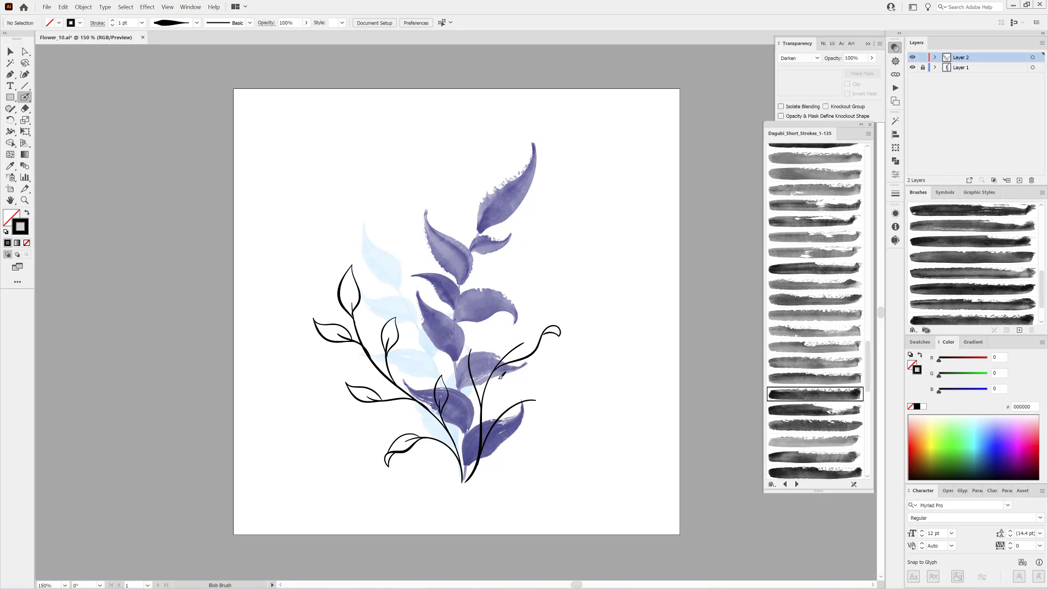
{"action": "mouse_move", "coordinate": [497, 365]}
{"action": "left_mouse_down"}
{"action": "mouse_move", "coordinate": [513, 333]}
{"action": "mouse_move", "coordinate": [540, 327]}
{"action": "left_mouse_up"}
{"action": "mouse_move", "coordinate": [477, 385]}
{"action": "left_mouse_down"}
{"action": "mouse_move", "coordinate": [463, 358]}
{"action": "mouse_move", "coordinate": [477, 316]}
{"action": "mouse_move", "coordinate": [487, 342]}
{"action": "mouse_move", "coordinate": [478, 382]}
{"action": "mouse_move", "coordinate": [550, 385]}
{"action": "mouse_move", "coordinate": [567, 411]}
{"action": "mouse_move", "coordinate": [514, 407]}
{"action": "left_mouse_up"}
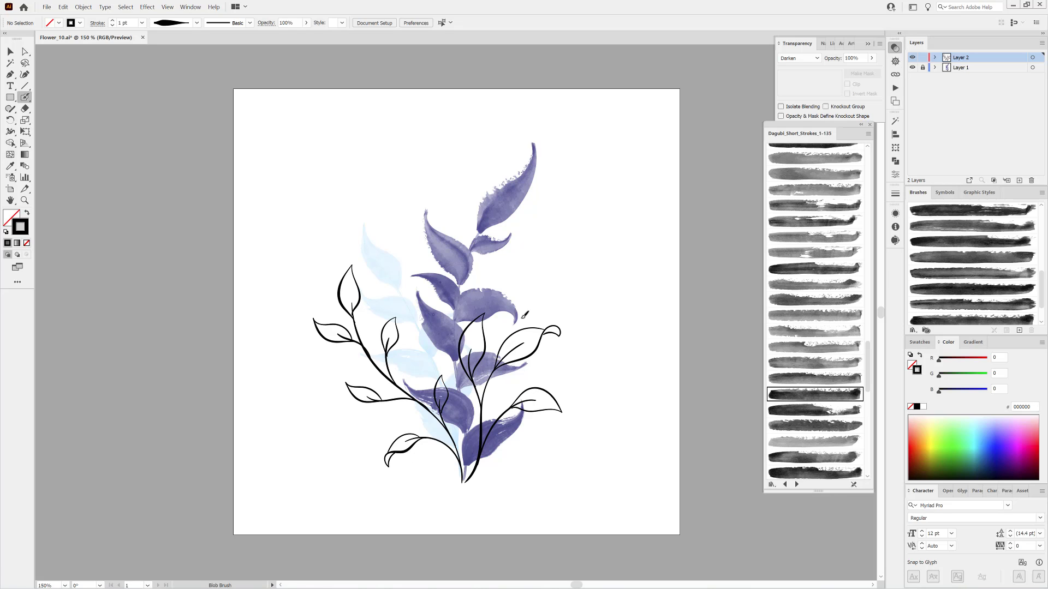
Fill all the line art on Layer 2 with a gold gradient from the Metals gradient library.
{"action": "left_click", "coordinate": [1032, 57]}
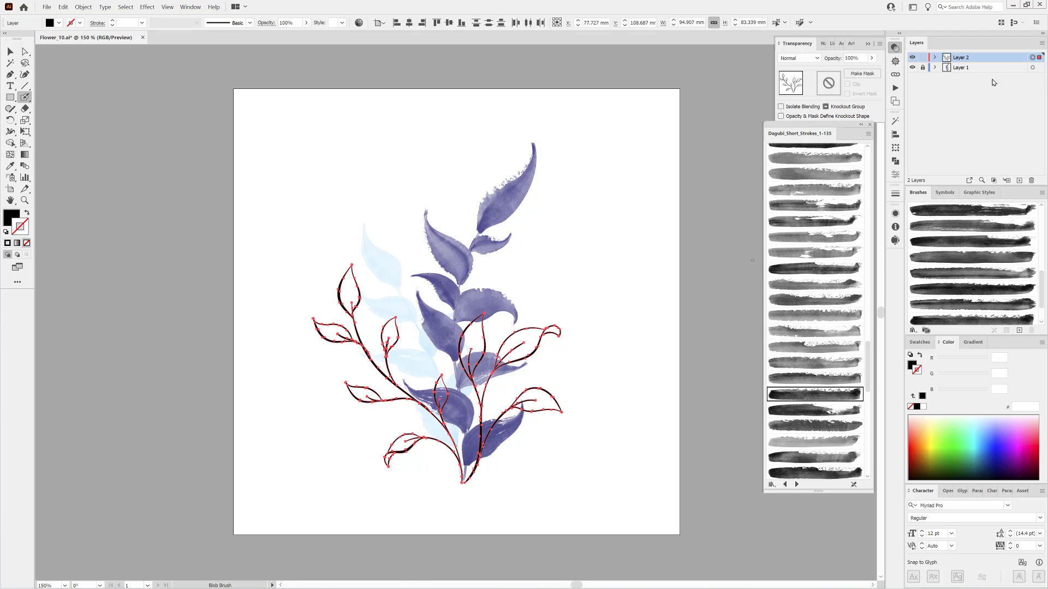
{"action": "left_click", "coordinate": [58, 22]}
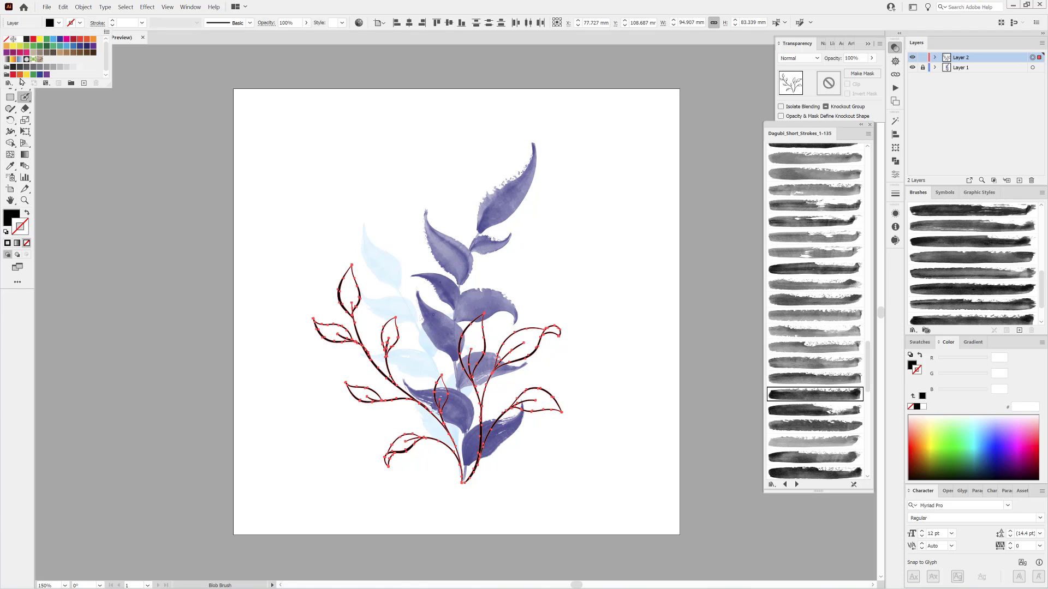
{"action": "left_click", "coordinate": [8, 83]}
{"action": "mouse_move", "coordinate": [52, 178]}
{"action": "left_click", "coordinate": [102, 244]}
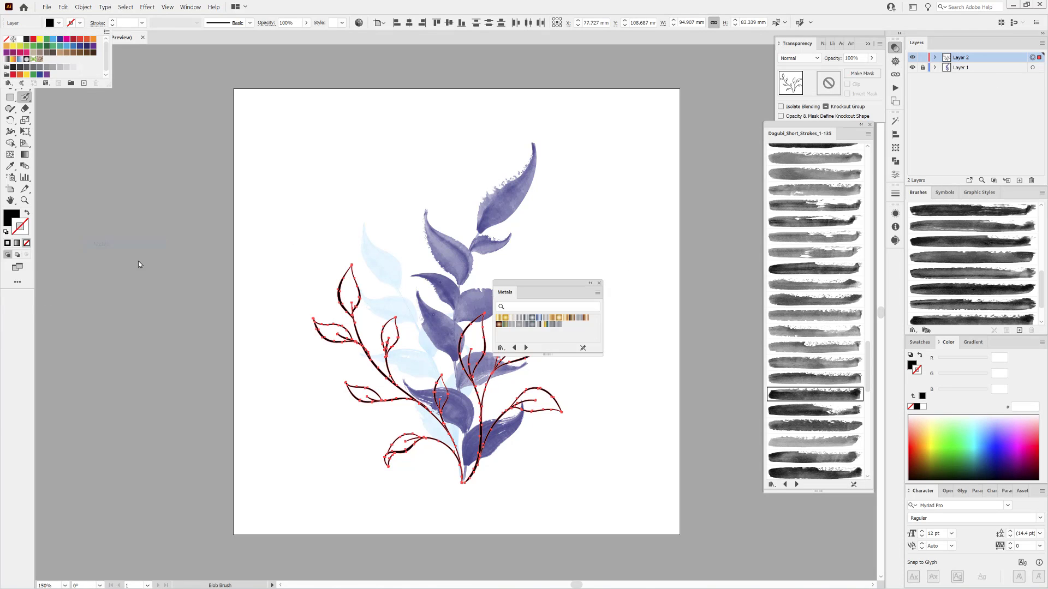
{"action": "left_click_drag", "start_coordinate": [542, 284], "coordinate": [156, 93]}
{"action": "left_click", "coordinate": [909, 370]}
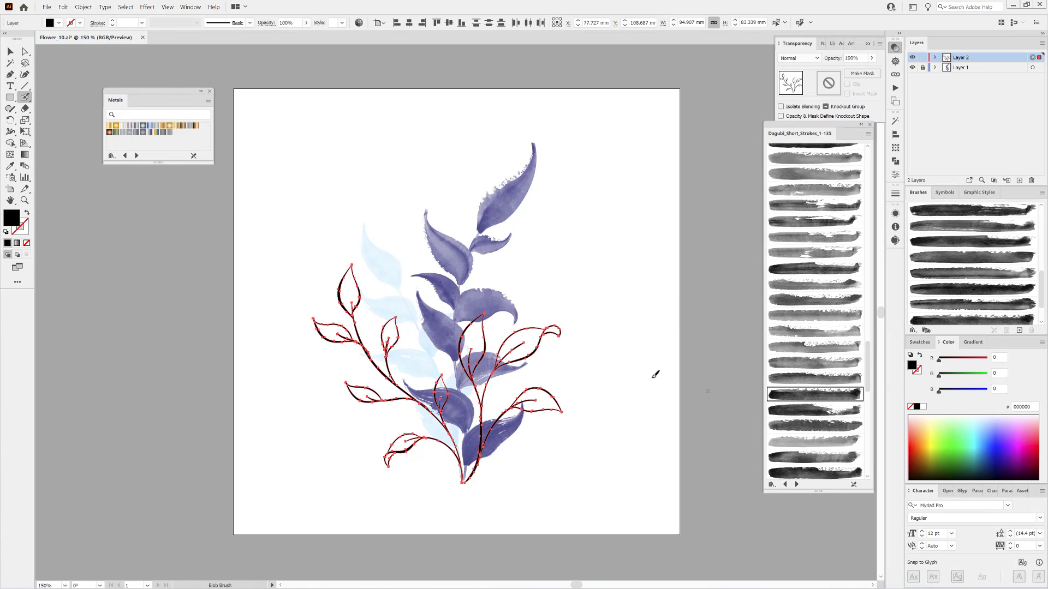
{"action": "left_click", "coordinate": [176, 126]}
{"action": "left_click", "coordinate": [169, 258], "text": "ctrl"}
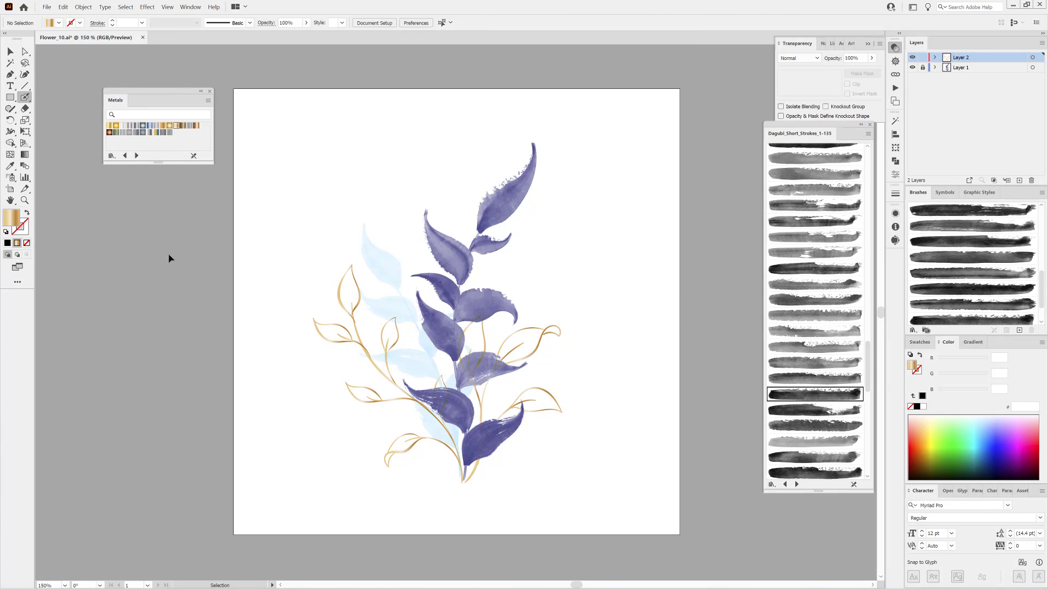
Select all the gold line art and set its blending mode to Normal.
{"action": "left_click", "coordinate": [125, 7]}
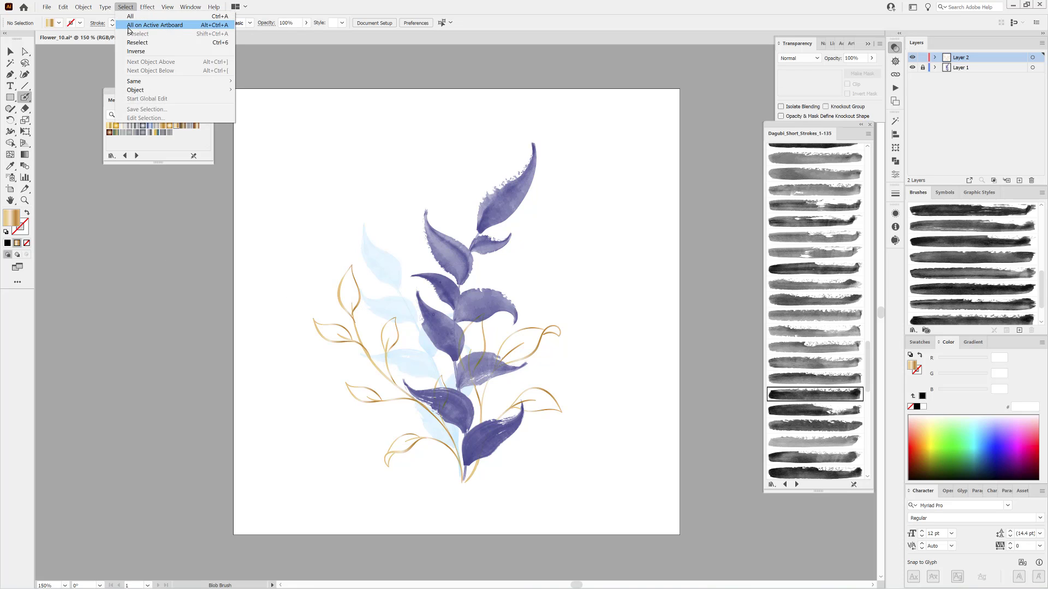
{"action": "left_click", "coordinate": [137, 52]}
{"action": "left_click", "coordinate": [806, 59]}
{"action": "left_click", "coordinate": [800, 69]}
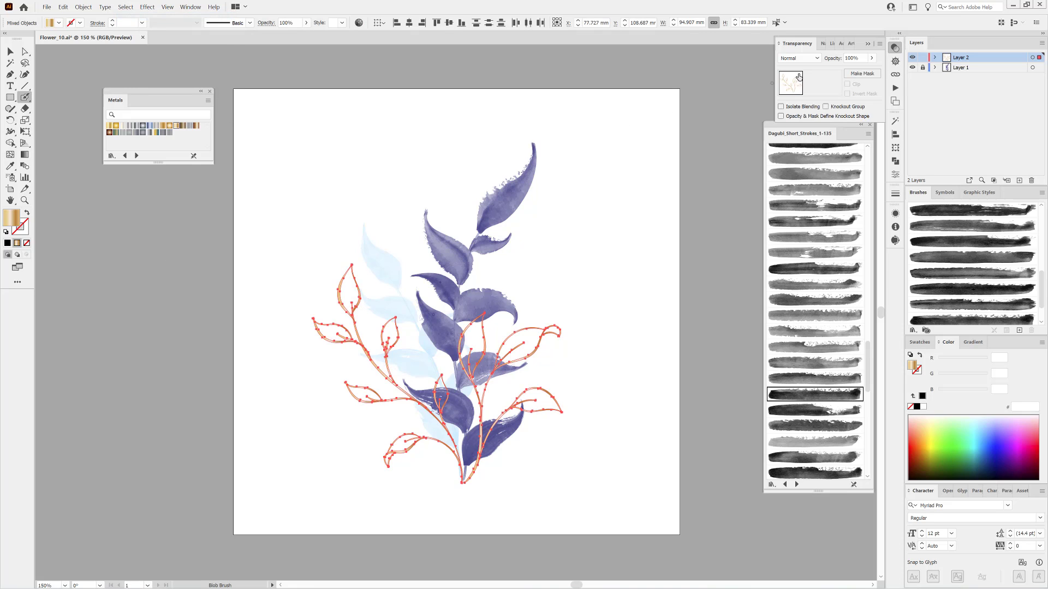
{"action": "left_click", "coordinate": [711, 87], "text": "ctrl"}
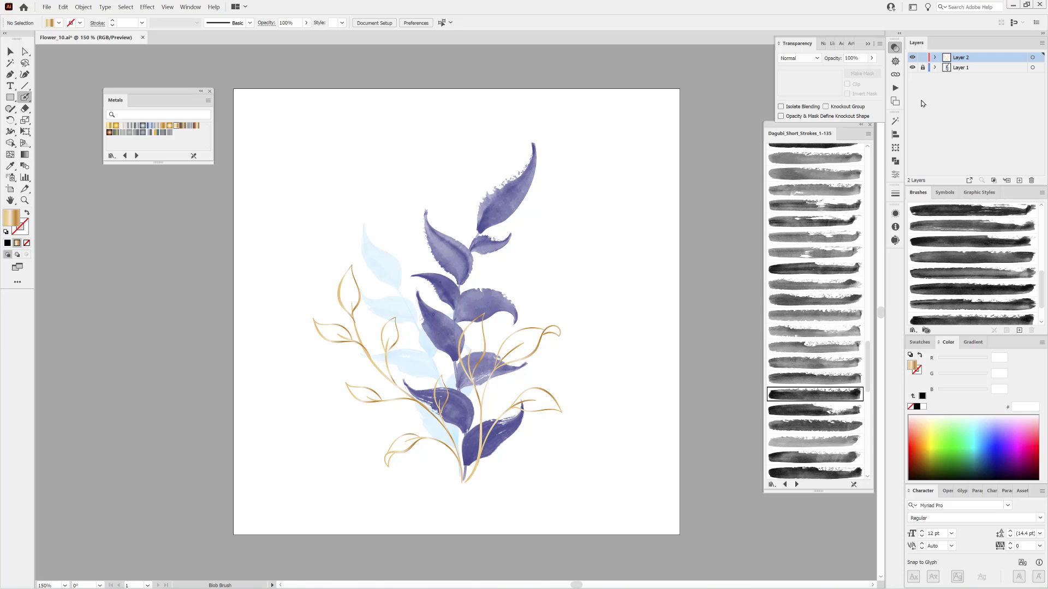
Add a layer beneath the locked others and set up the Paintbrush with the Short_Strokes_234 brush and pink stroke color ffaade.
{"action": "left_click", "coordinate": [1019, 180]}
{"action": "left_click_drag", "start_coordinate": [977, 59], "coordinate": [970, 83]}
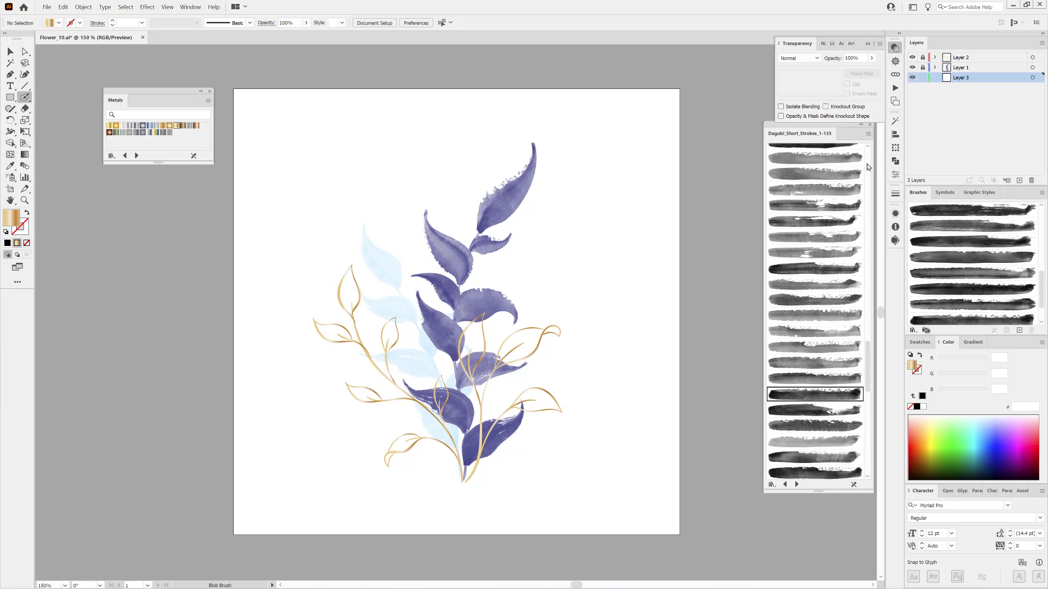
{"action": "left_click", "coordinate": [797, 484]}
{"action": "left_click_drag", "start_coordinate": [869, 327], "coordinate": [870, 359]}
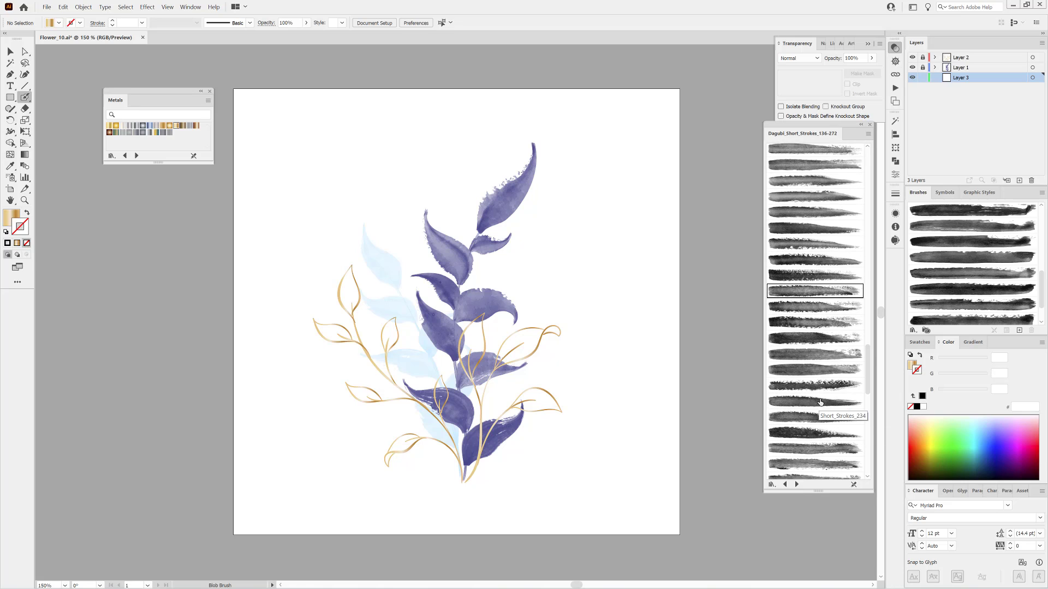
{"action": "left_click", "coordinate": [820, 402]}
{"action": "left_click_drag", "start_coordinate": [26, 102], "coordinate": [60, 97]}
{"action": "left_click", "coordinate": [1021, 425]}
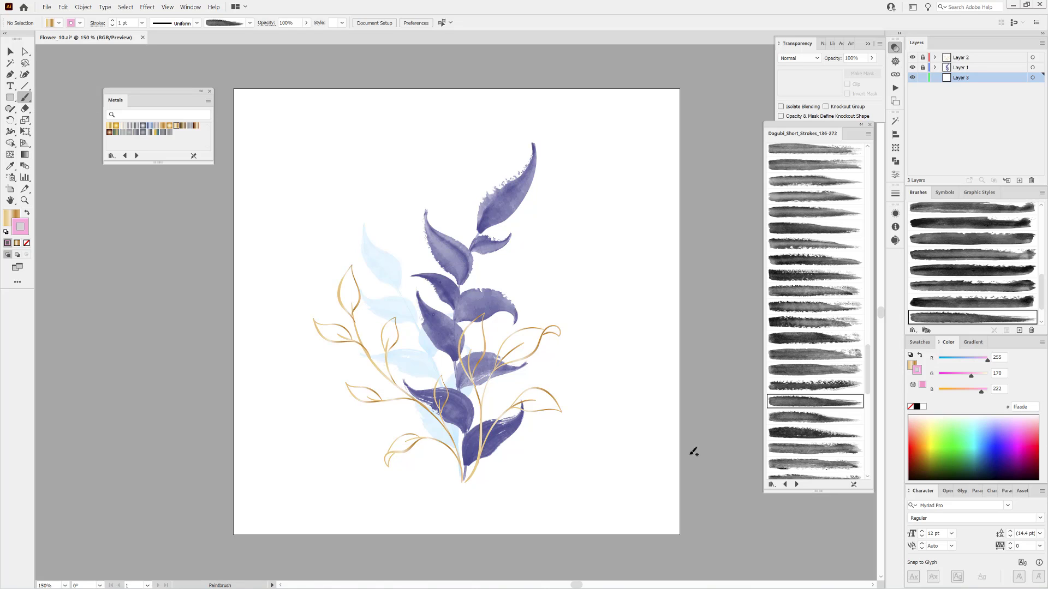
Paint two thin pink stems at 0.1 pt in Darken mode, one curving up to the right and one to the left.
{"action": "left_click", "coordinate": [141, 23]}
{"action": "left_click", "coordinate": [148, 32]}
{"action": "left_click", "coordinate": [112, 25]}
{"action": "left_click_drag", "start_coordinate": [529, 269], "coordinate": [540, 265]}
{"action": "left_click", "coordinate": [799, 58]}
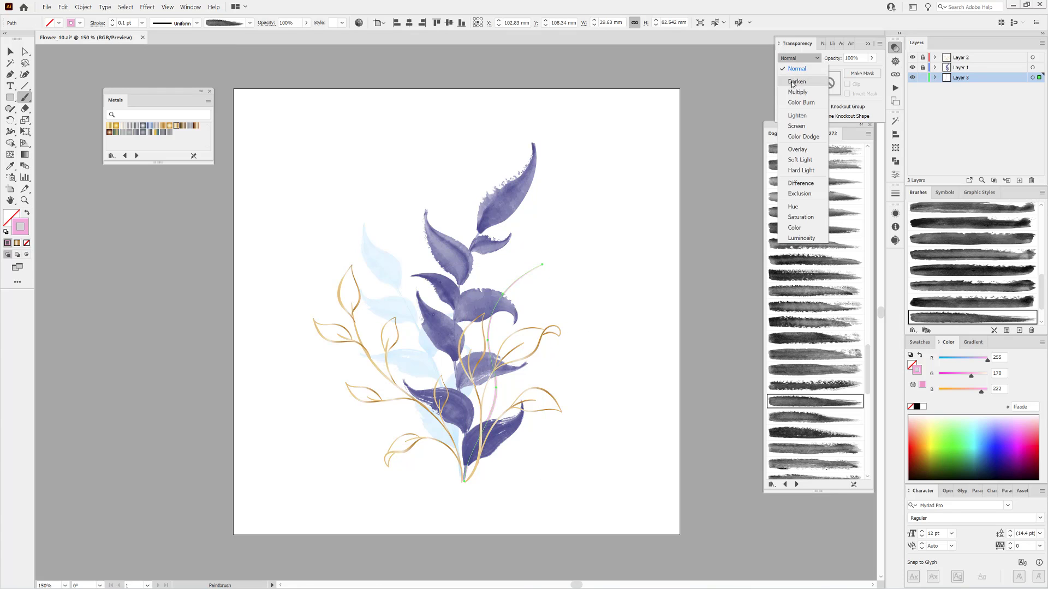
{"action": "left_click", "coordinate": [797, 81]}
{"action": "key", "text": "ctrl+shift+a"}
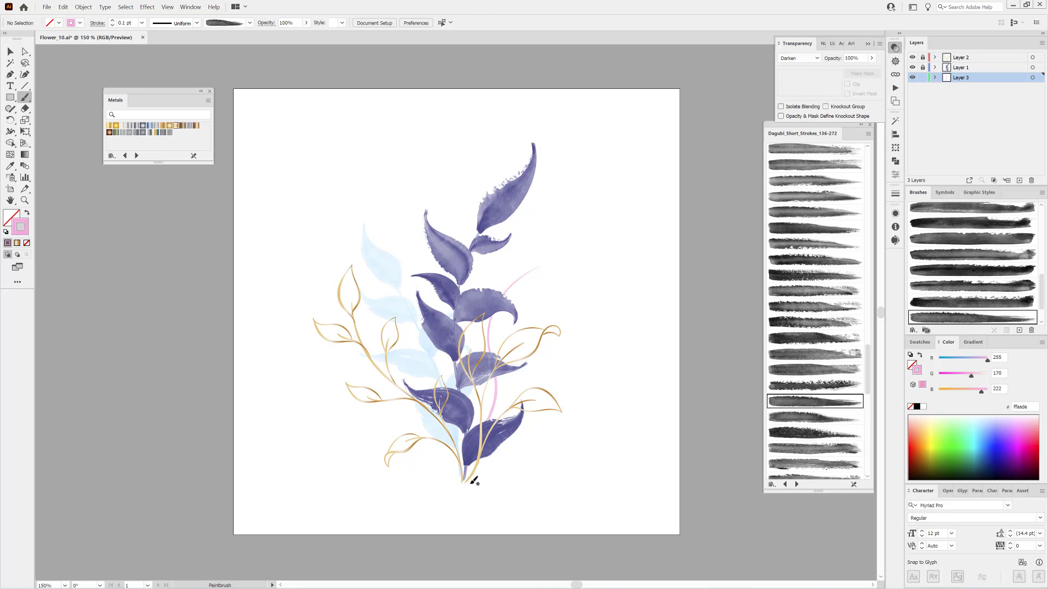
{"action": "left_click_drag", "start_coordinate": [413, 303], "coordinate": [399, 251]}
Open the Dagubi_Stamps_Washes brush library and choose a soft tapered wash brush.
{"action": "left_click", "coordinate": [913, 331]}
{"action": "mouse_move", "coordinate": [922, 397]}
{"action": "mouse_move", "coordinate": [849, 482]}
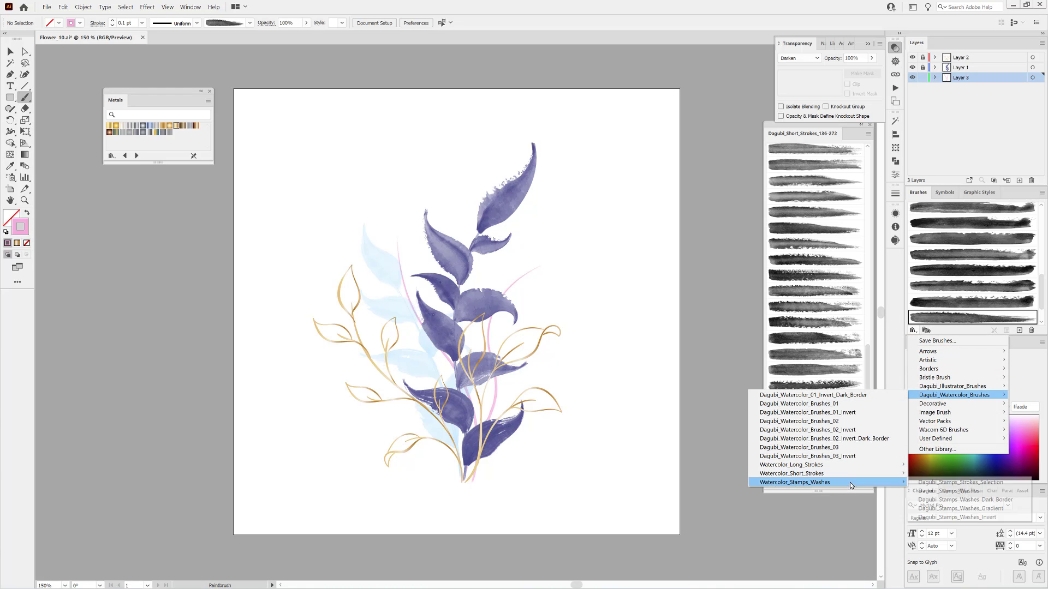
{"action": "left_click", "coordinate": [924, 491]}
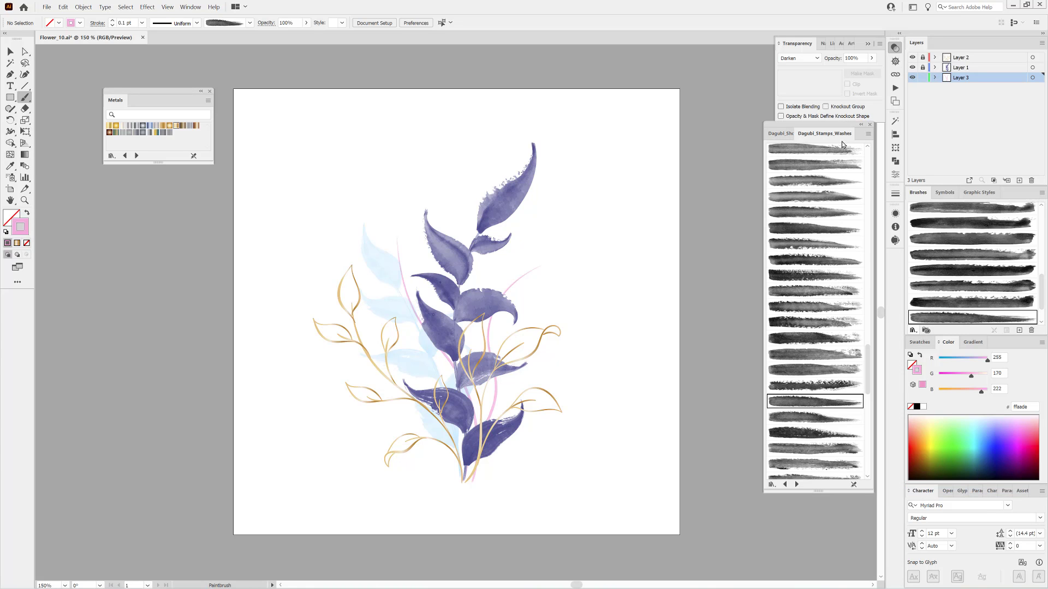
{"action": "left_click_drag", "start_coordinate": [866, 163], "coordinate": [868, 275]}
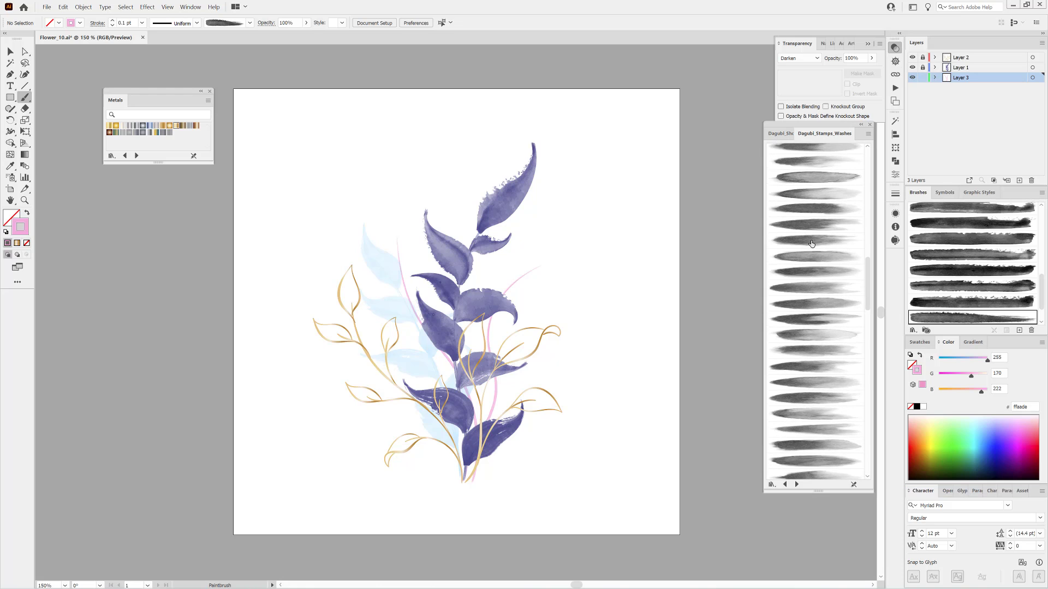
{"action": "left_click", "coordinate": [810, 241]}
Paint a pink petal above the right pink stem's tip, using Multiply blending mode and a 0.3 pt stroke.
{"action": "left_click", "coordinate": [794, 58]}
{"action": "left_click", "coordinate": [791, 87]}
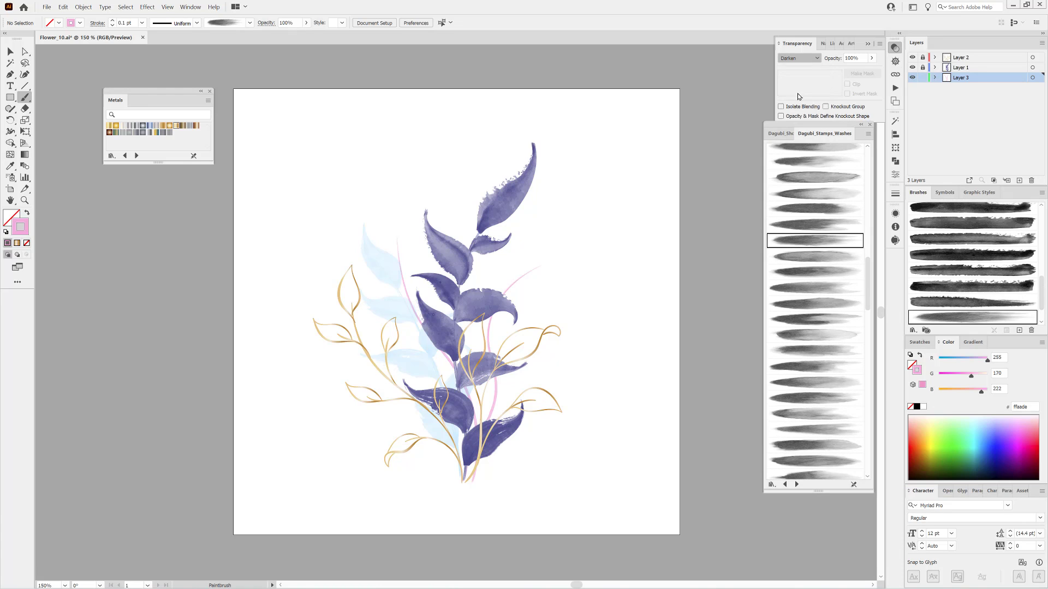
{"action": "left_click", "coordinate": [141, 23]}
{"action": "left_click", "coordinate": [158, 25]}
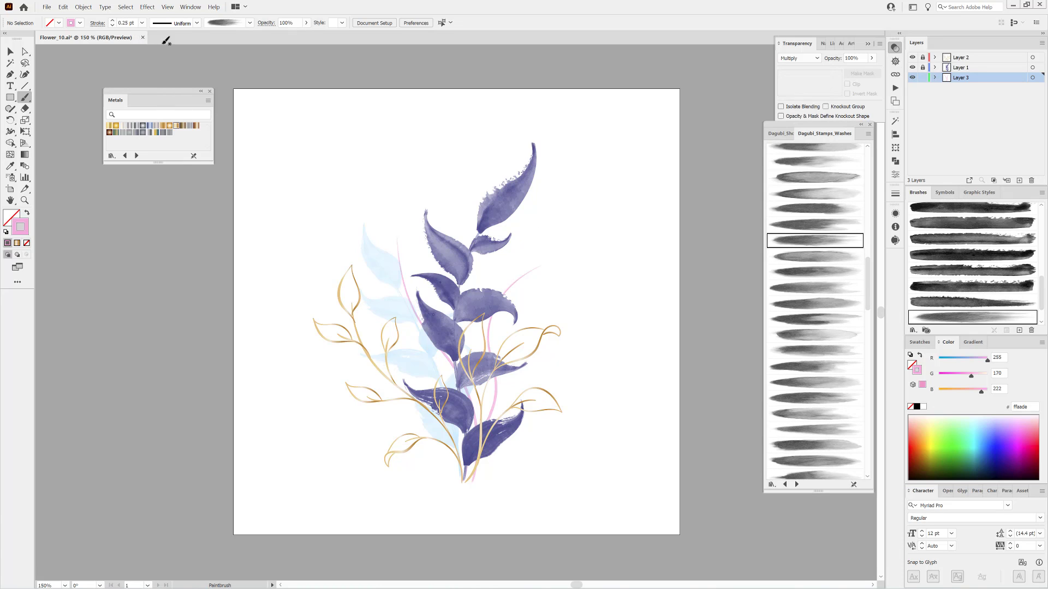
{"action": "left_click", "coordinate": [112, 20]}
{"action": "mouse_move", "coordinate": [548, 233]}
{"action": "left_mouse_down"}
{"action": "mouse_move", "coordinate": [556, 225]}
{"action": "mouse_move", "coordinate": [543, 250]}
{"action": "left_mouse_up"}
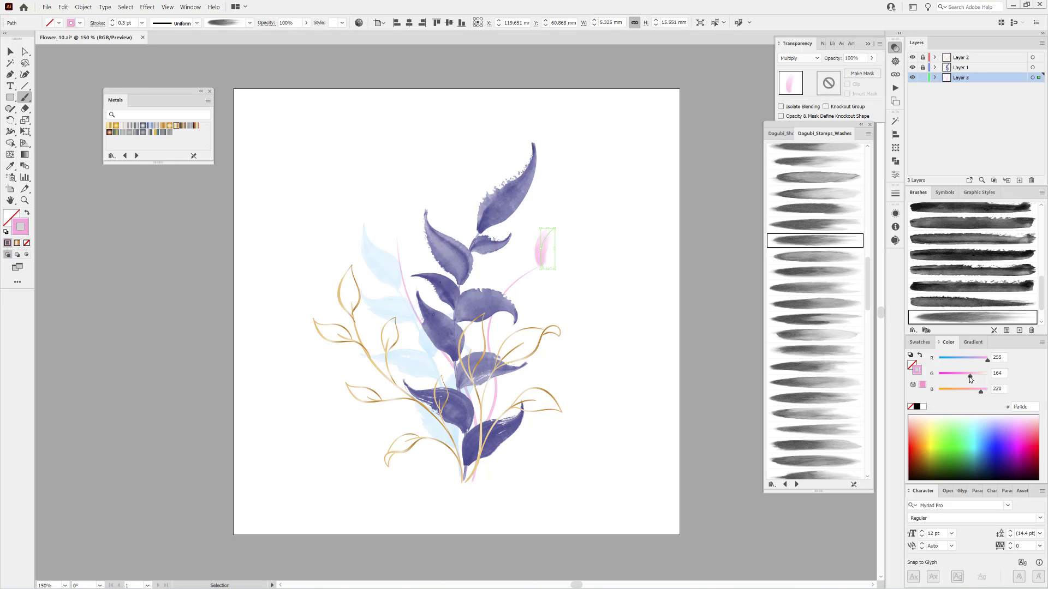
Darken the petal's stroke color to RGB 217, 122, 193 and move the petal onto the right pink stem's tip.
{"action": "left_click_drag", "start_coordinate": [988, 363], "coordinate": [980, 364]}
{"action": "left_click", "coordinate": [627, 283], "text": "ctrl"}
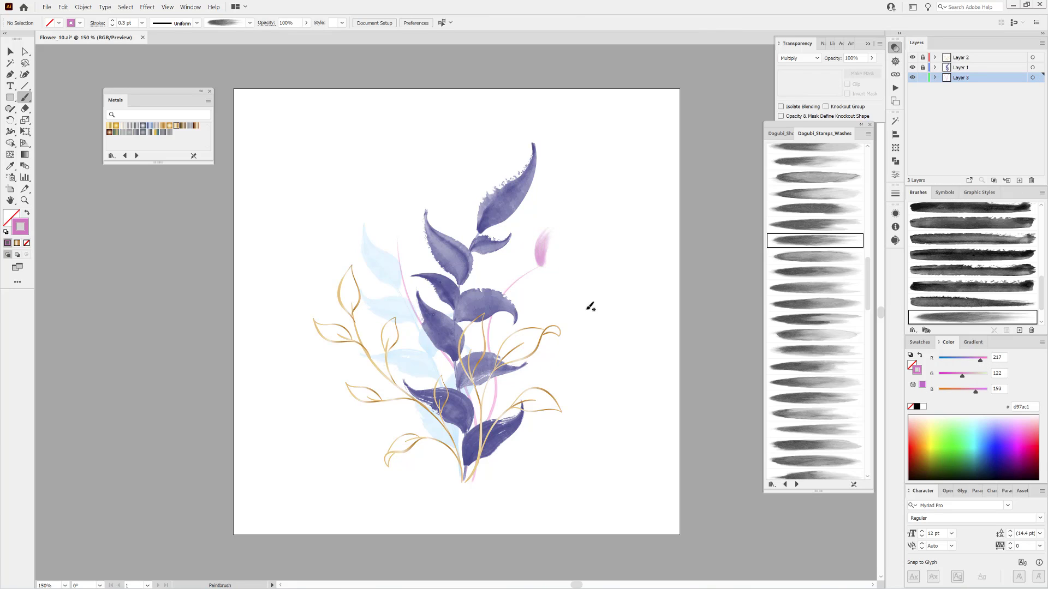
{"action": "left_click_drag", "start_coordinate": [538, 251], "coordinate": [529, 255]}
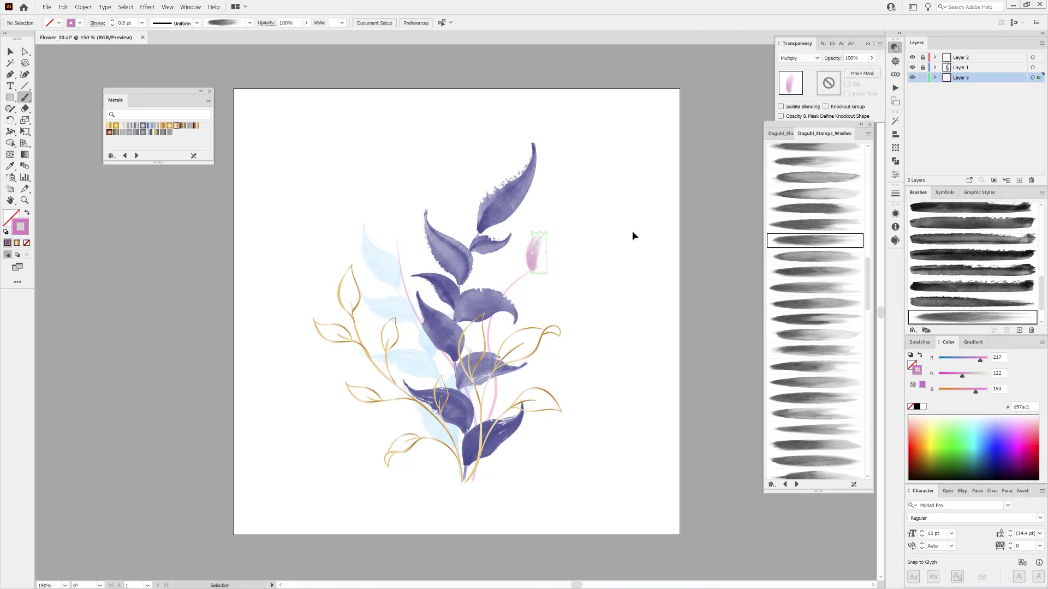
{"action": "left_click", "coordinate": [632, 234], "text": "ctrl"}
Paint more overlapping pink petals on the right flower at 0.3 pt, varying the wash brush between petals.
{"action": "left_click", "coordinate": [813, 272]}
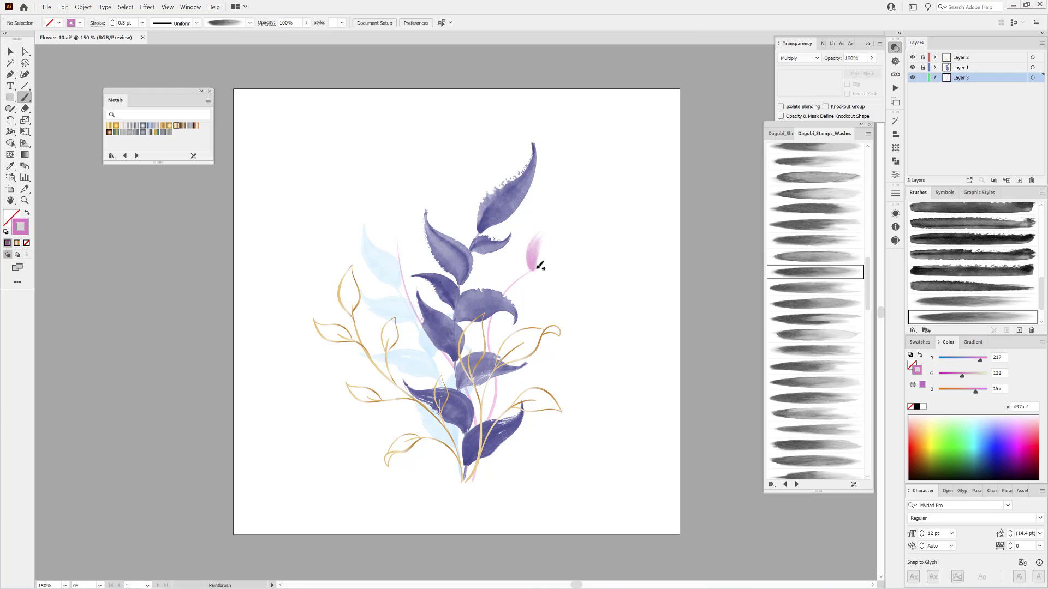
{"action": "mouse_move", "coordinate": [547, 254]}
{"action": "left_mouse_down"}
{"action": "mouse_move", "coordinate": [561, 243]}
{"action": "mouse_move", "coordinate": [540, 269]}
{"action": "mouse_move", "coordinate": [574, 265]}
{"action": "left_mouse_up"}
{"action": "left_click", "coordinate": [829, 292]}
{"action": "left_click", "coordinate": [811, 320]}
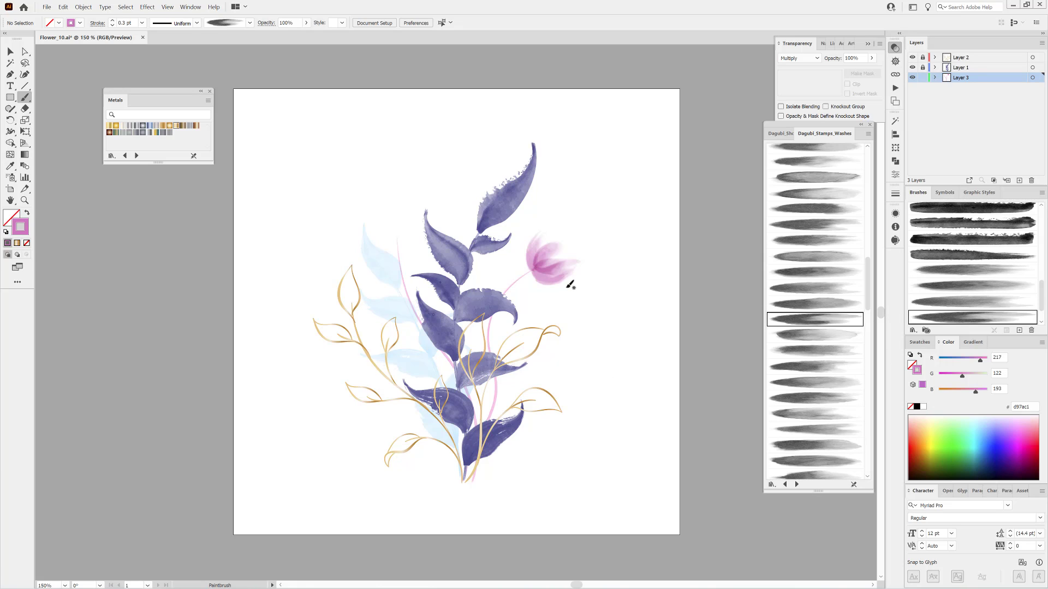
{"action": "left_click", "coordinate": [805, 336]}
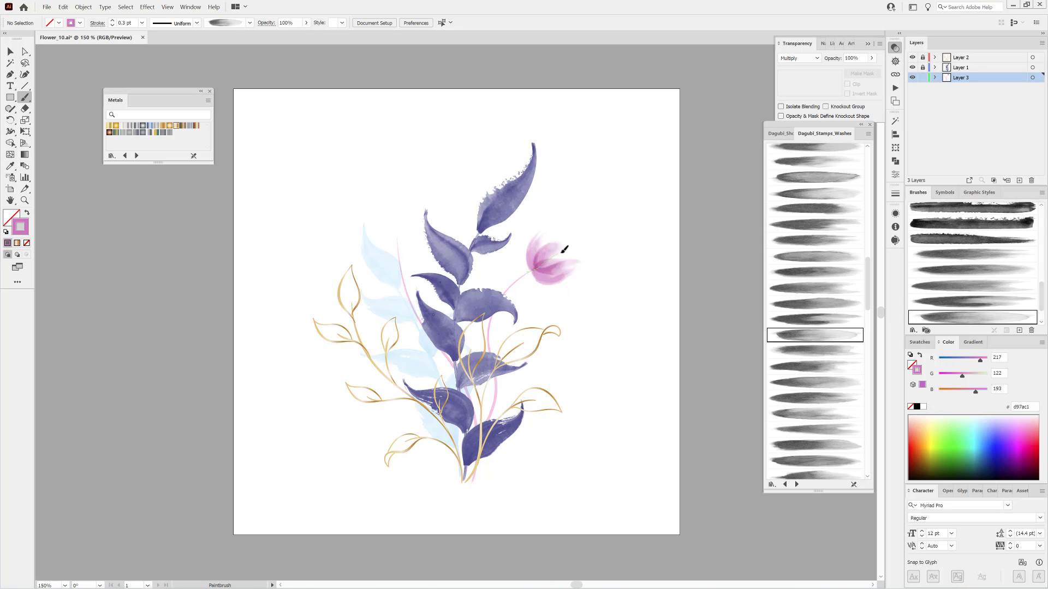
{"action": "left_click_drag", "start_coordinate": [565, 249], "coordinate": [565, 250]}
Add deeper pink petals to the right flower with RGB 217, 93, 193 and a 0.6 pt stroke, using different wash brushes.
{"action": "left_click_drag", "start_coordinate": [961, 378], "coordinate": [957, 379]}
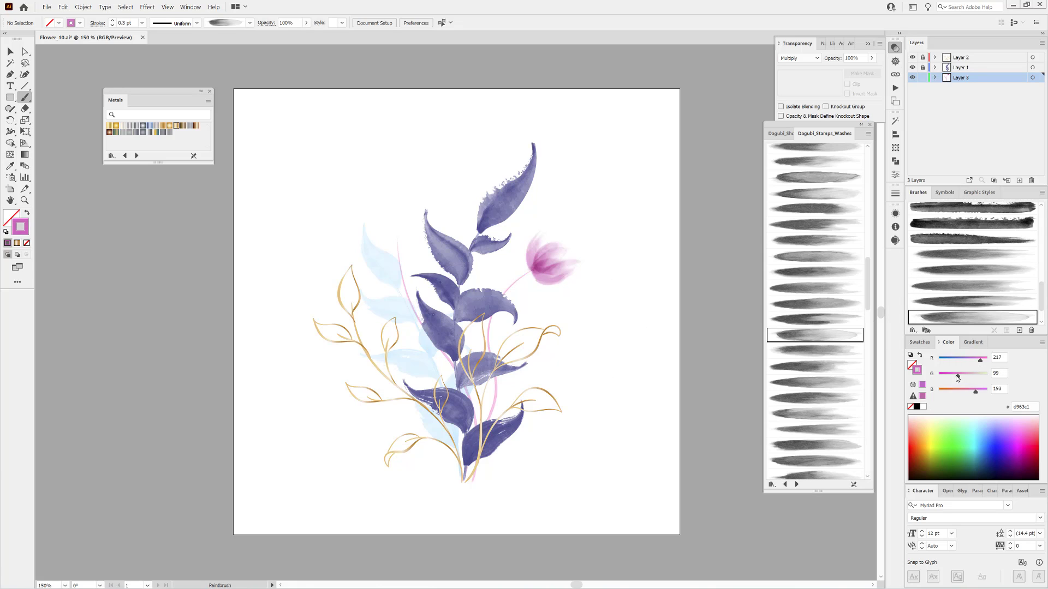
{"action": "left_click", "coordinate": [811, 394]}
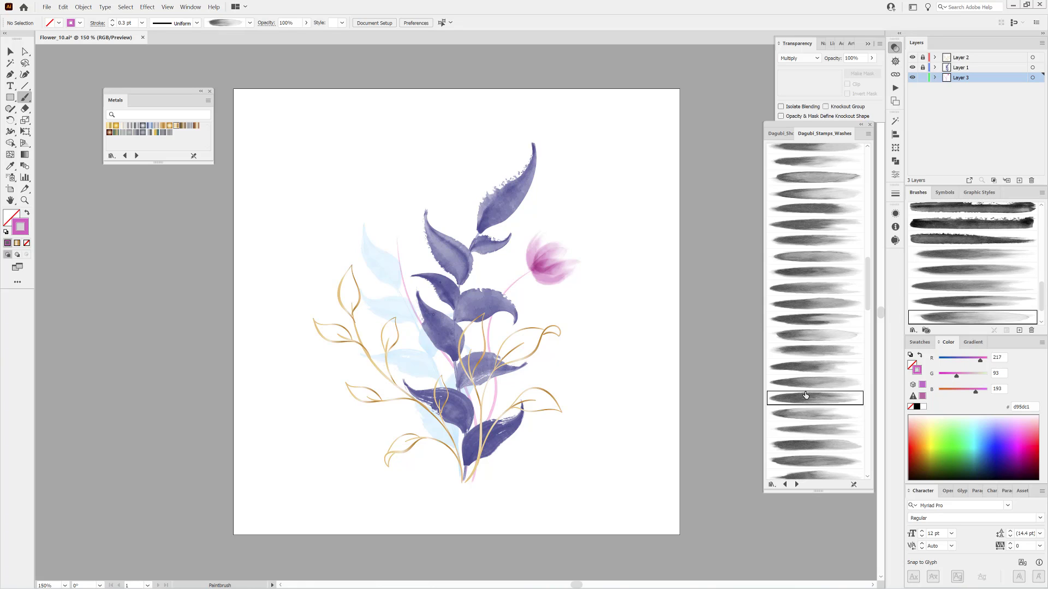
{"action": "left_click", "coordinate": [112, 20]}
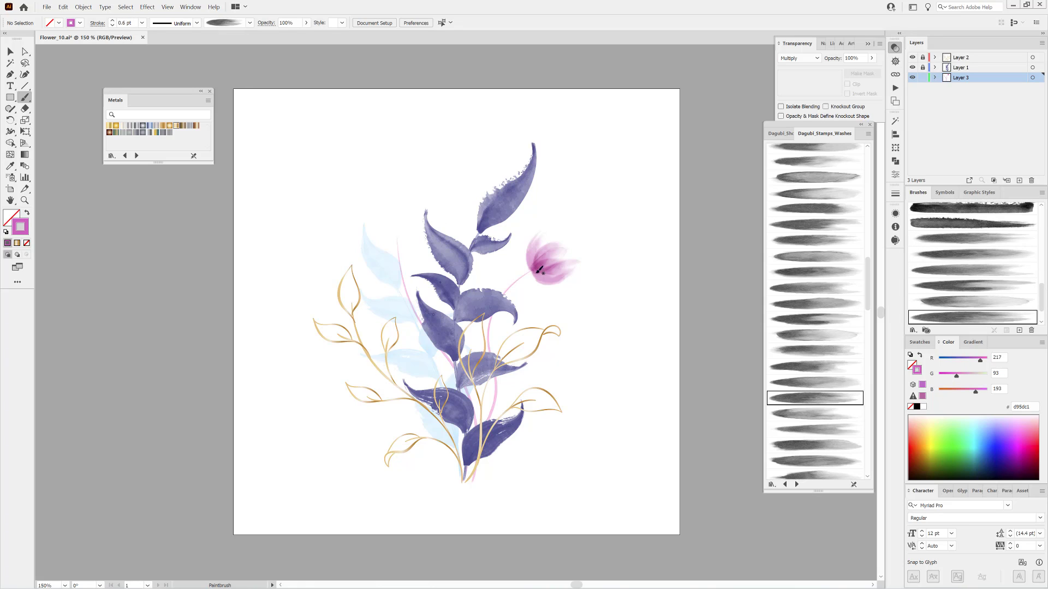
{"action": "left_click_drag", "start_coordinate": [547, 265], "coordinate": [543, 263]}
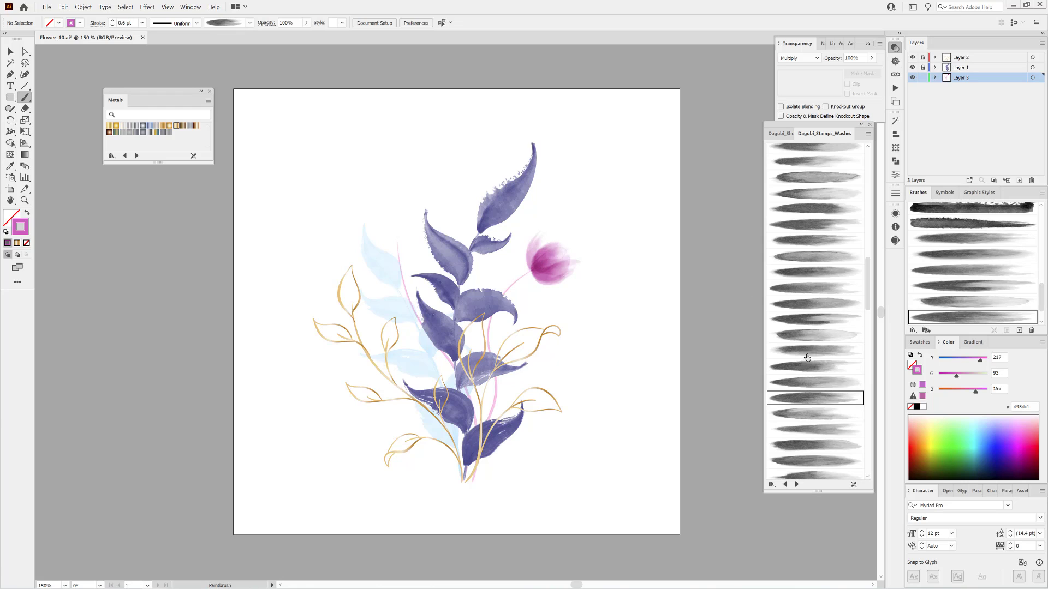
{"action": "left_click", "coordinate": [802, 412]}
{"action": "left_click_drag", "start_coordinate": [552, 239], "coordinate": [529, 263]}
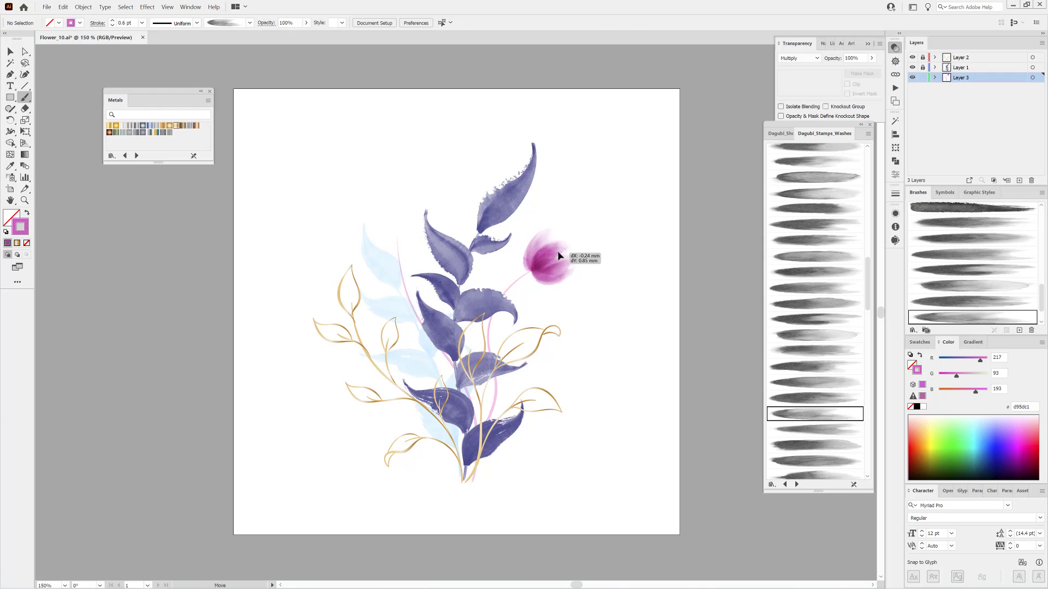
Paint a dark purple accent at the right flower's base with RGB 108, 20, 100, reducing its stroke to 0.3 pt.
{"action": "left_click", "coordinate": [817, 319]}
{"action": "mouse_move", "coordinate": [976, 392]}
{"action": "left_mouse_down"}
{"action": "mouse_move", "coordinate": [960, 393]}
{"action": "mouse_move", "coordinate": [959, 362]}
{"action": "mouse_move", "coordinate": [944, 380]}
{"action": "left_mouse_up"}
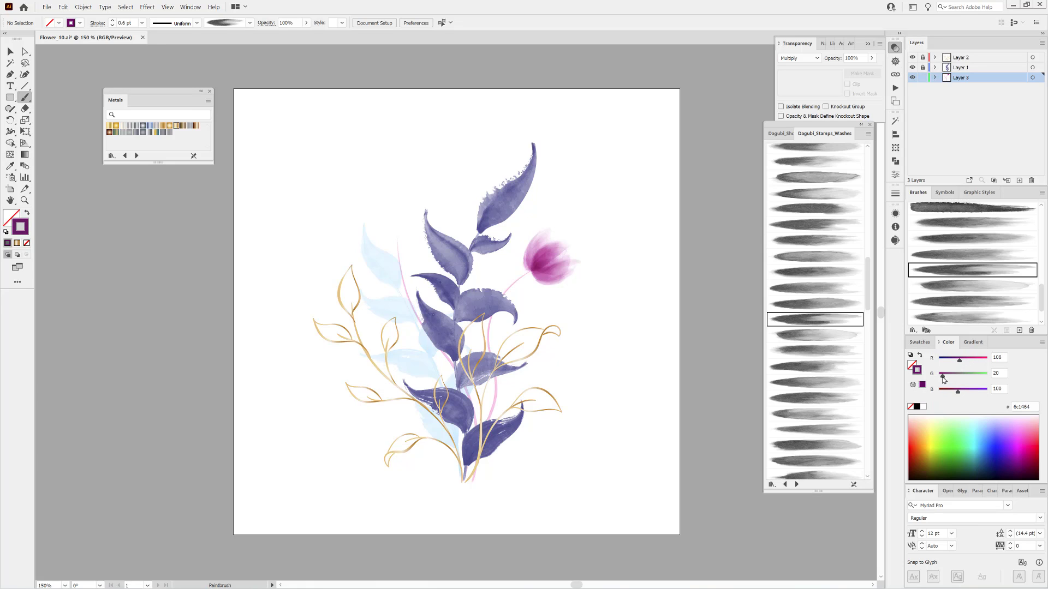
{"action": "left_click", "coordinate": [112, 26]}
{"action": "left_click_drag", "start_coordinate": [543, 264], "coordinate": [523, 278]}
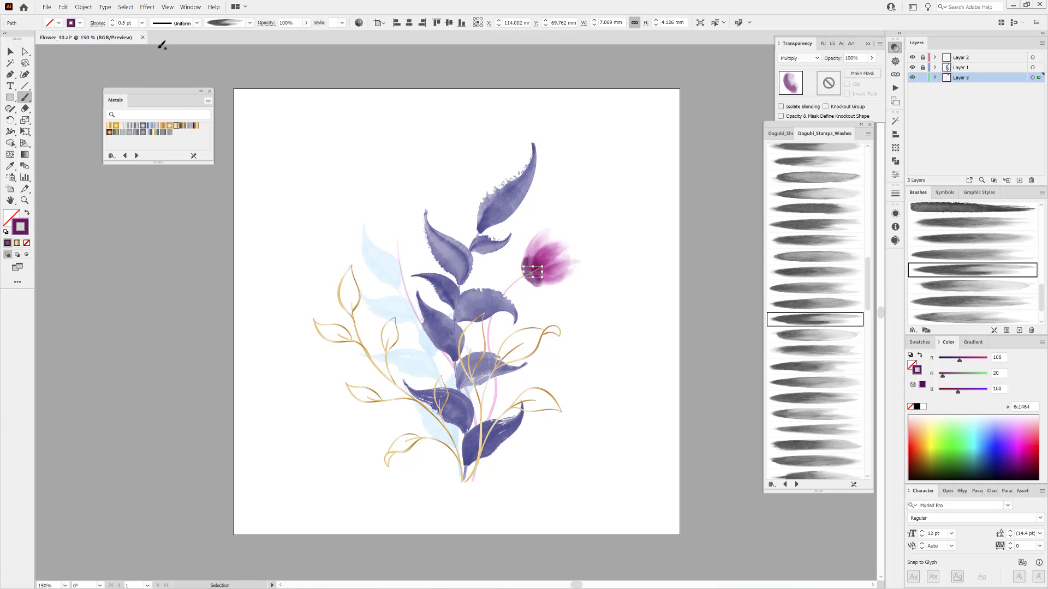
{"action": "left_click", "coordinate": [113, 25]}
{"action": "left_click", "coordinate": [112, 26]}
{"action": "left_click", "coordinate": [214, 284], "text": "ctrl"}
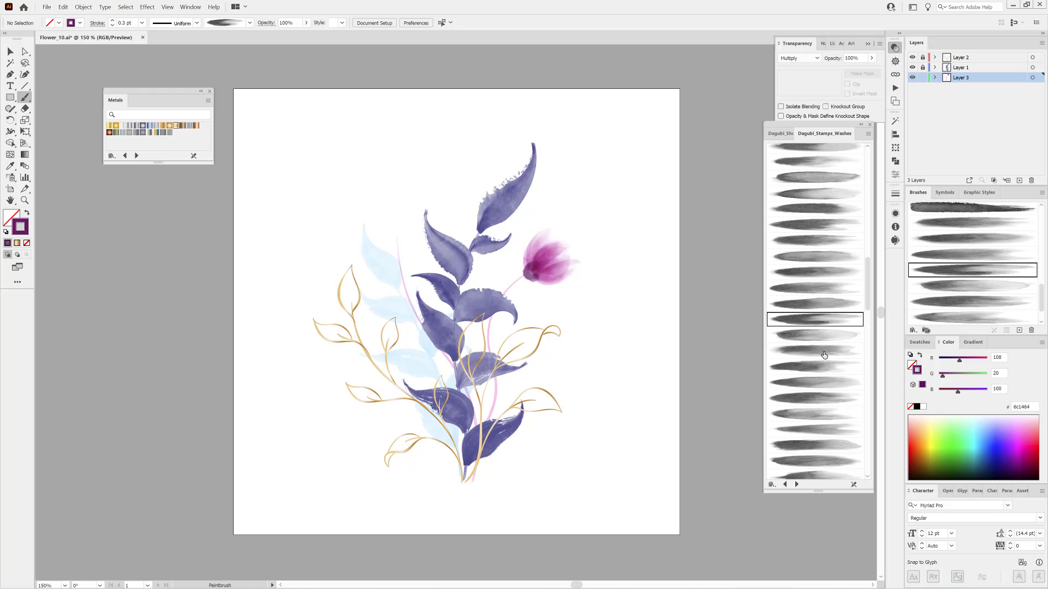
Sample the right flower's light pink petal and paint a fan of 0.3 pt petals on the left stem's tip with varied wash brushes.
{"action": "left_click", "coordinate": [541, 235], "text": "ctrl"}
{"action": "left_click", "coordinate": [636, 241], "text": "ctrl"}
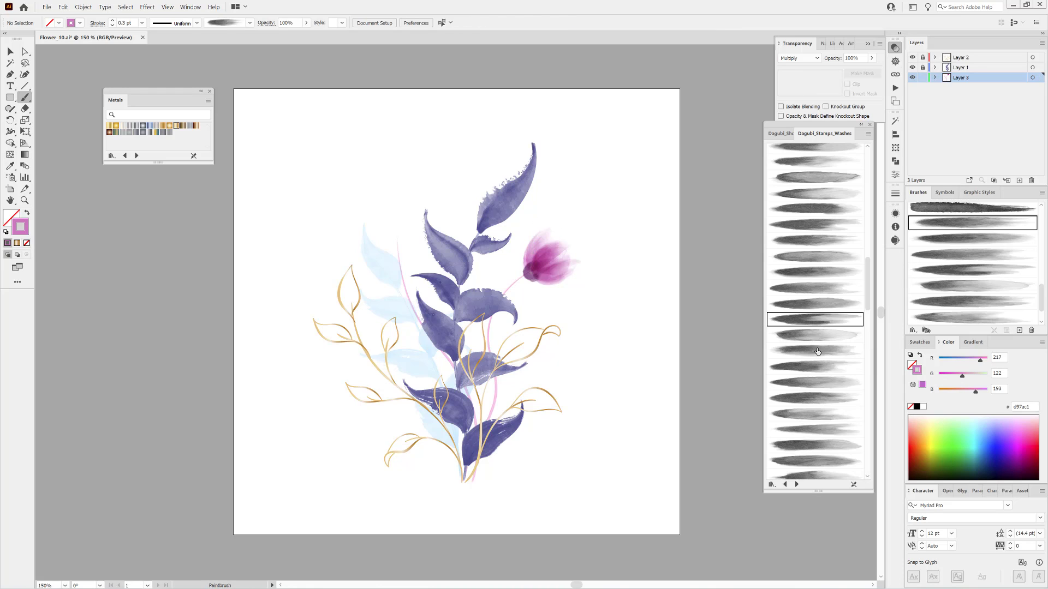
{"action": "left_click", "coordinate": [811, 367]}
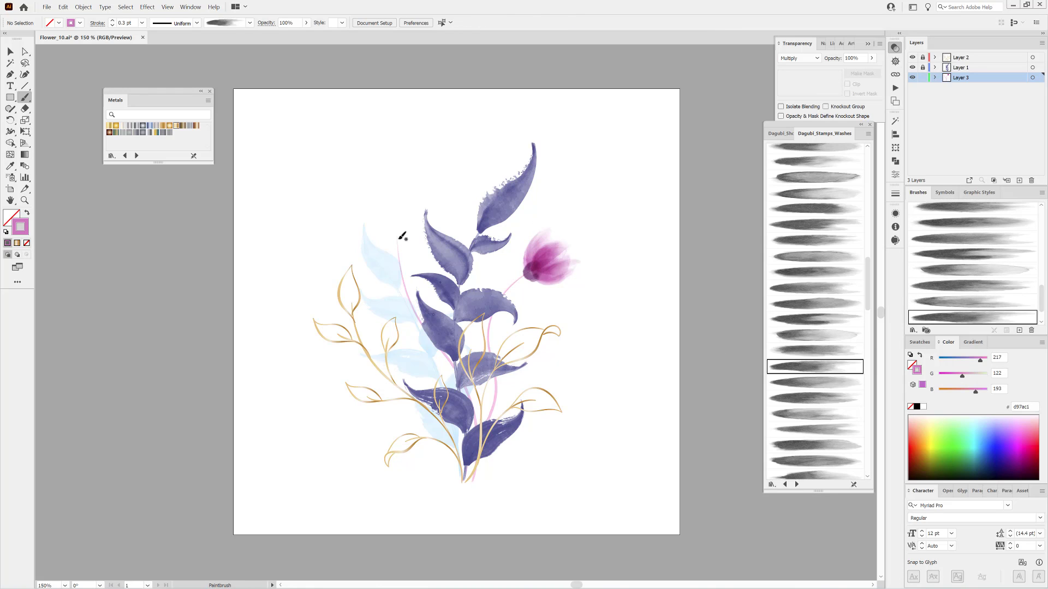
{"action": "left_click_drag", "start_coordinate": [393, 242], "coordinate": [359, 243]}
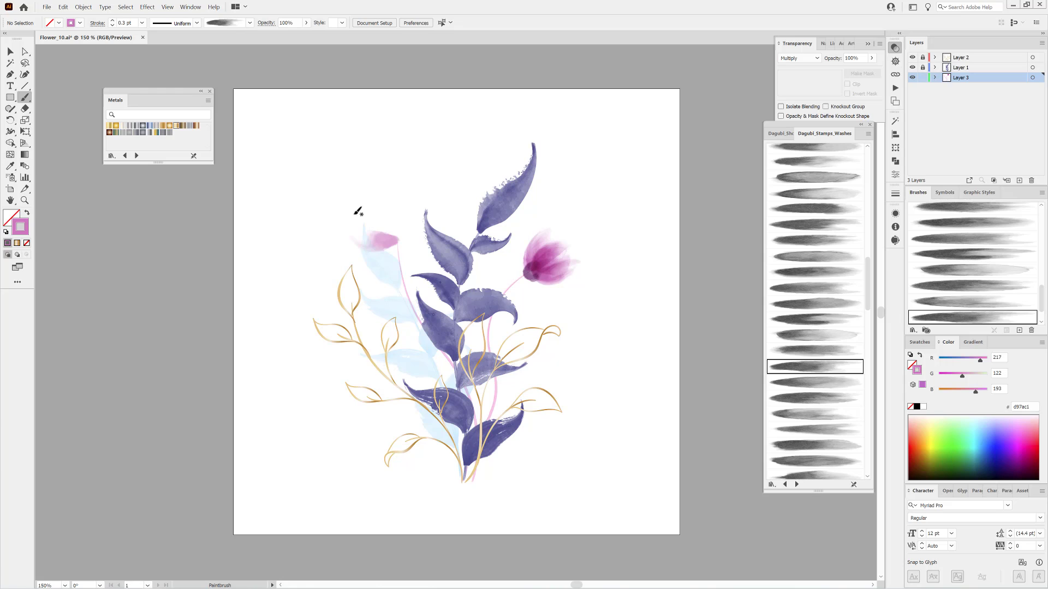
{"action": "left_click", "coordinate": [812, 383]}
{"action": "left_click_drag", "start_coordinate": [421, 214], "coordinate": [383, 221]}
{"action": "left_click", "coordinate": [814, 402]}
{"action": "left_click", "coordinate": [793, 416]}
Add smaller lower petals to the left flower with different wash brushes, reducing the stroke from 0.2 pt to 0.1 pt.
{"action": "left_click", "coordinate": [800, 434]}
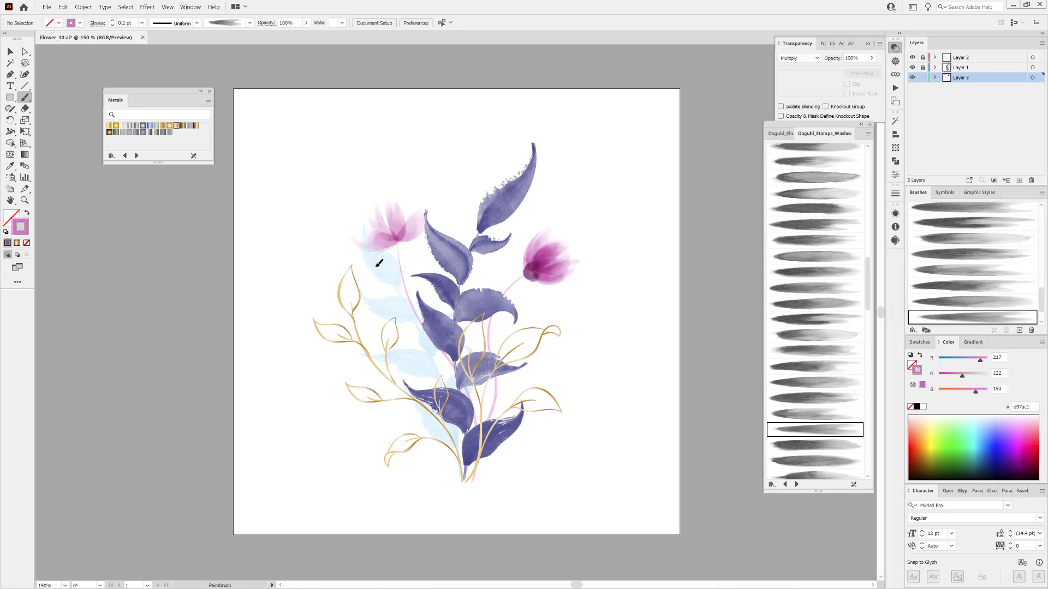
{"action": "left_click_drag", "start_coordinate": [379, 264], "coordinate": [379, 263]}
{"action": "left_click", "coordinate": [820, 461]}
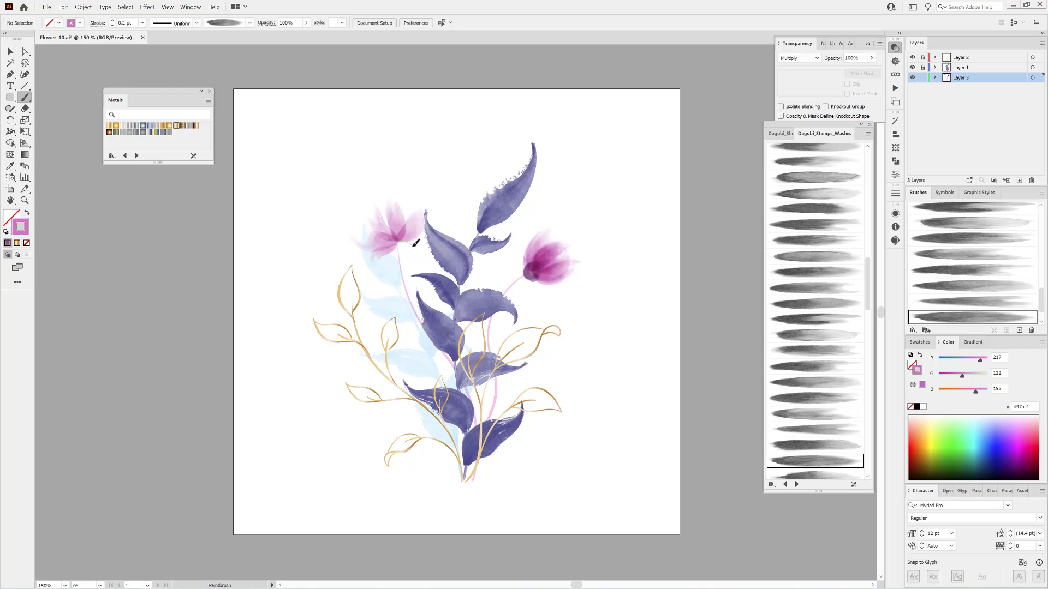
{"action": "scroll", "coordinate": [824, 338], "scroll_direction": "down", "scroll_amount": 3}
{"action": "left_click", "coordinate": [815, 334]}
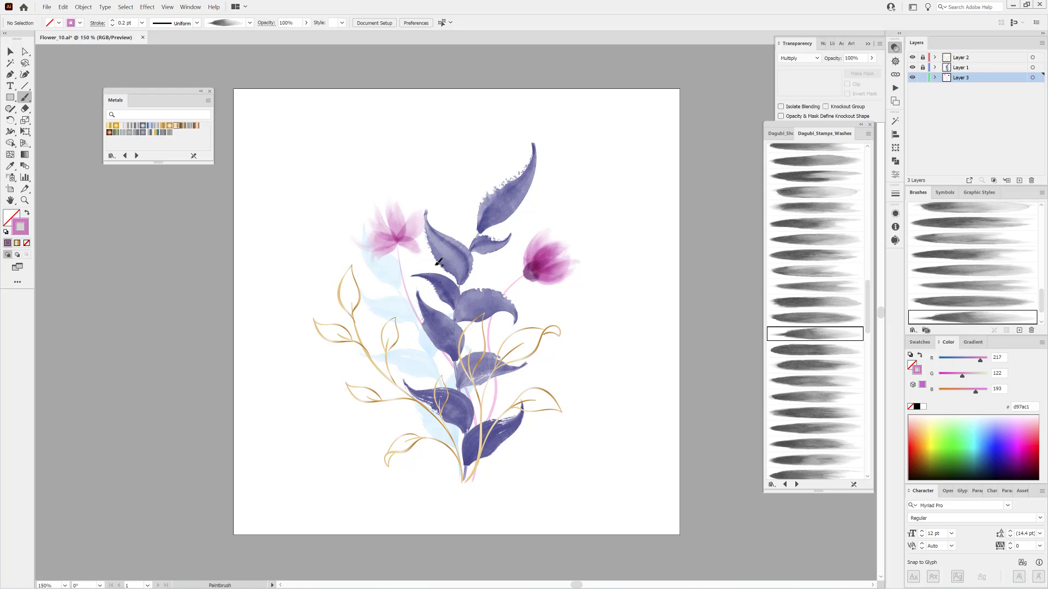
{"action": "left_click", "coordinate": [113, 25]}
{"action": "left_click_drag", "start_coordinate": [402, 246], "coordinate": [416, 262]}
{"action": "left_click", "coordinate": [809, 363]}
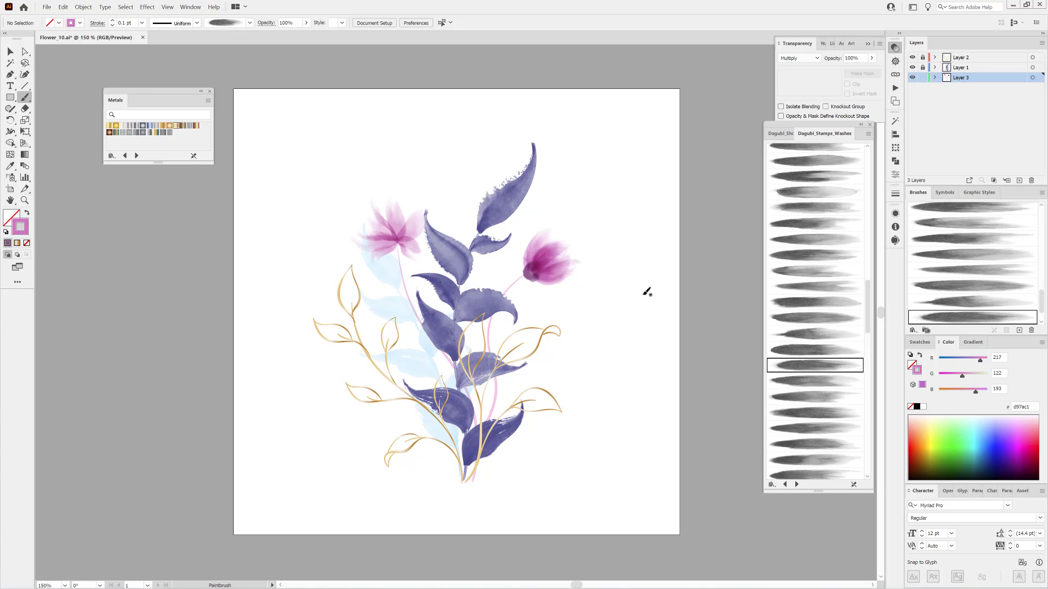
Paint inner petals over the left flower with another wash brush at a 0.5 pt stroke.
{"action": "left_click", "coordinate": [113, 21]}
{"action": "left_click", "coordinate": [112, 21]}
{"action": "left_click", "coordinate": [815, 387]}
{"action": "mouse_move", "coordinate": [398, 227]}
{"action": "left_mouse_down"}
{"action": "mouse_move", "coordinate": [377, 188]}
{"action": "mouse_move", "coordinate": [400, 243]}
{"action": "mouse_move", "coordinate": [371, 222]}
{"action": "left_mouse_up"}
Deepen the left flower's center with purple petals, painting in RGB 171, 76, 193 and adjusting the color to RGB 198, 76, 193.
{"action": "mouse_move", "coordinate": [963, 376]}
{"action": "left_mouse_down"}
{"action": "mouse_move", "coordinate": [954, 377]}
{"action": "mouse_move", "coordinate": [971, 360]}
{"action": "left_mouse_up"}
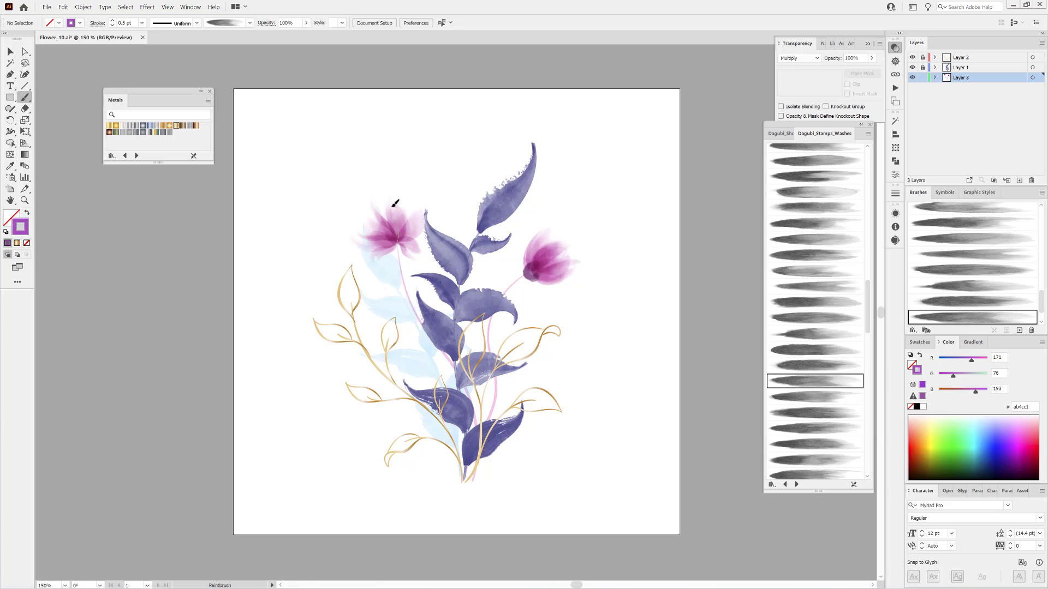
{"action": "left_click_drag", "start_coordinate": [393, 205], "coordinate": [403, 240]}
{"action": "left_click", "coordinate": [404, 228], "text": "ctrl"}
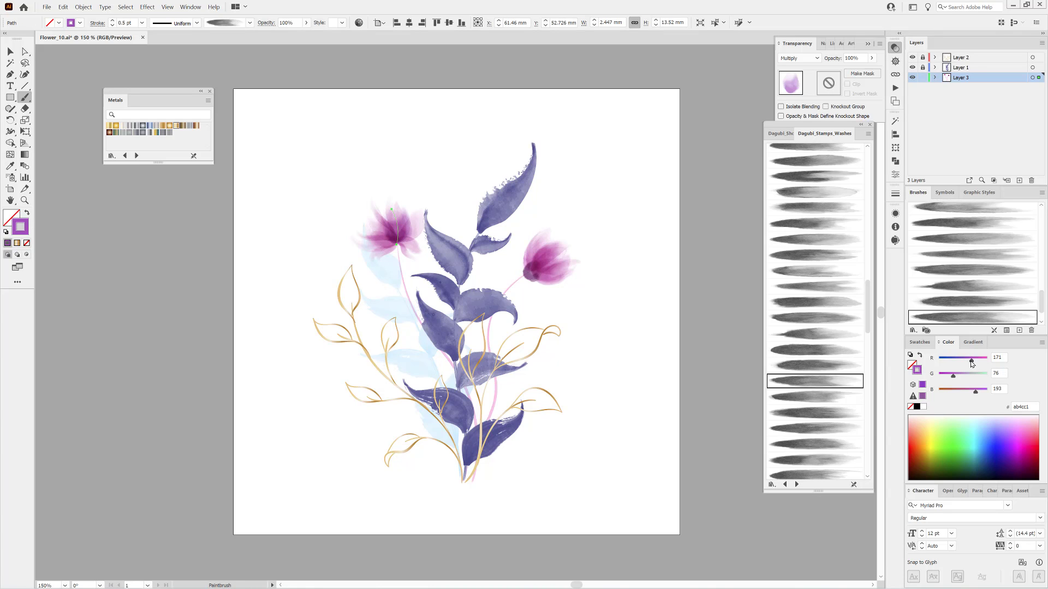
{"action": "key", "text": "ctrl+shift+a"}
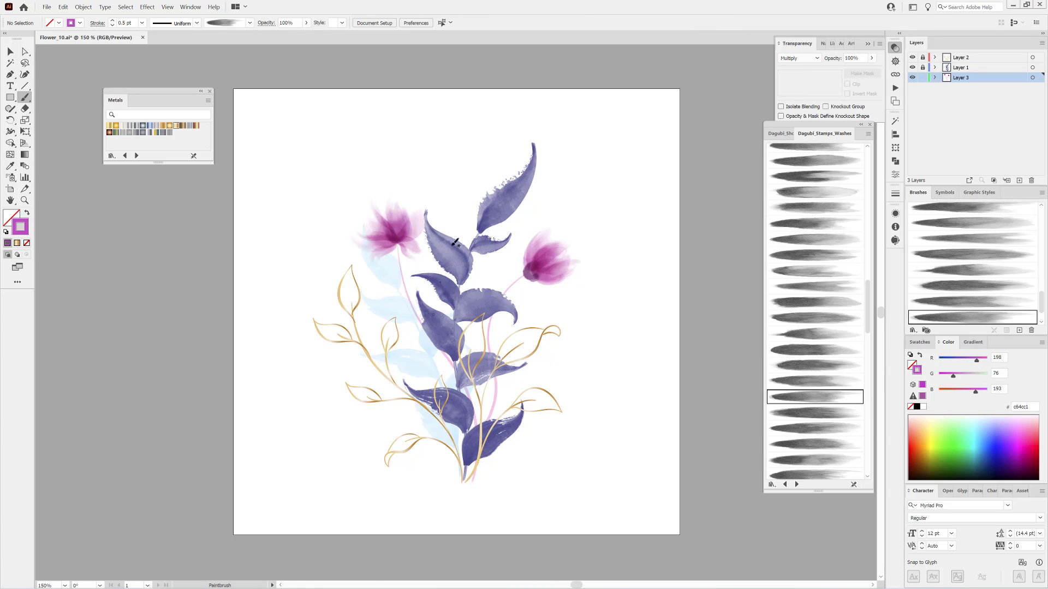
{"action": "left_click_drag", "start_coordinate": [370, 241], "coordinate": [401, 228]}
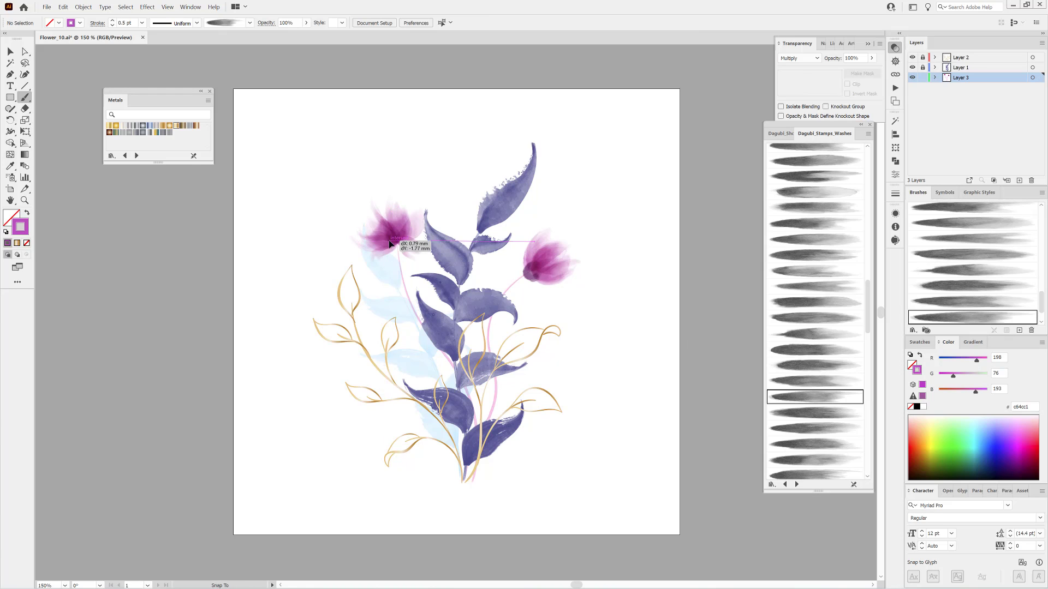
{"action": "key", "text": "ctrl+shift+a"}
Open the Dagubi watercolor splatter brush library and choose a fine splatter brush near the end of the list.
{"action": "left_click", "coordinate": [913, 330]}
{"action": "mouse_move", "coordinate": [915, 391]}
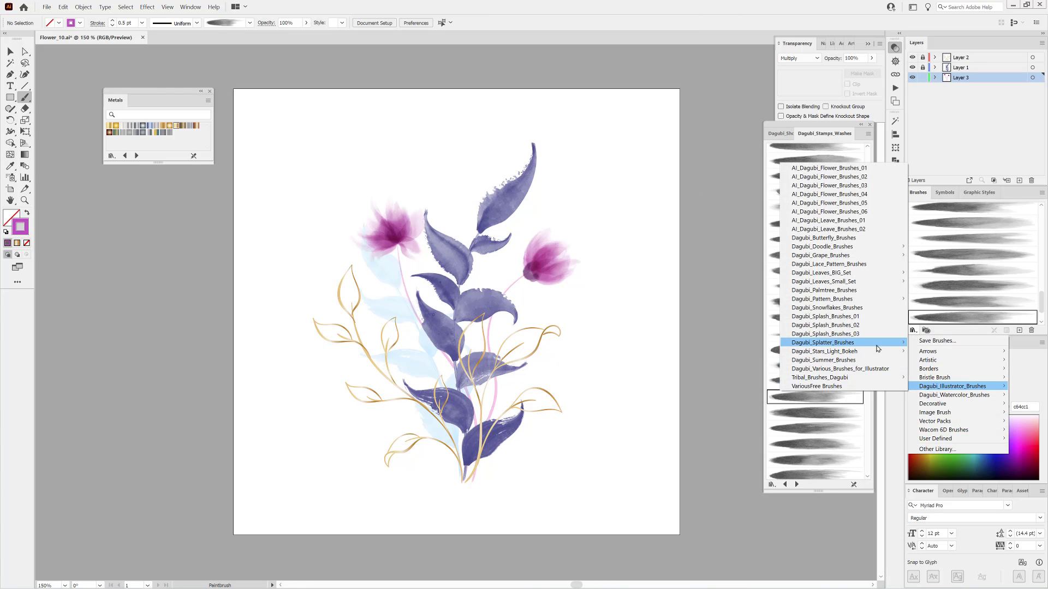
{"action": "left_click", "coordinate": [926, 369]}
{"action": "mouse_move", "coordinate": [866, 289]}
{"action": "left_mouse_down"}
{"action": "mouse_move", "coordinate": [870, 195]}
{"action": "mouse_move", "coordinate": [882, 357]}
{"action": "mouse_move", "coordinate": [871, 454]}
{"action": "left_mouse_up"}
{"action": "left_click", "coordinate": [835, 454]}
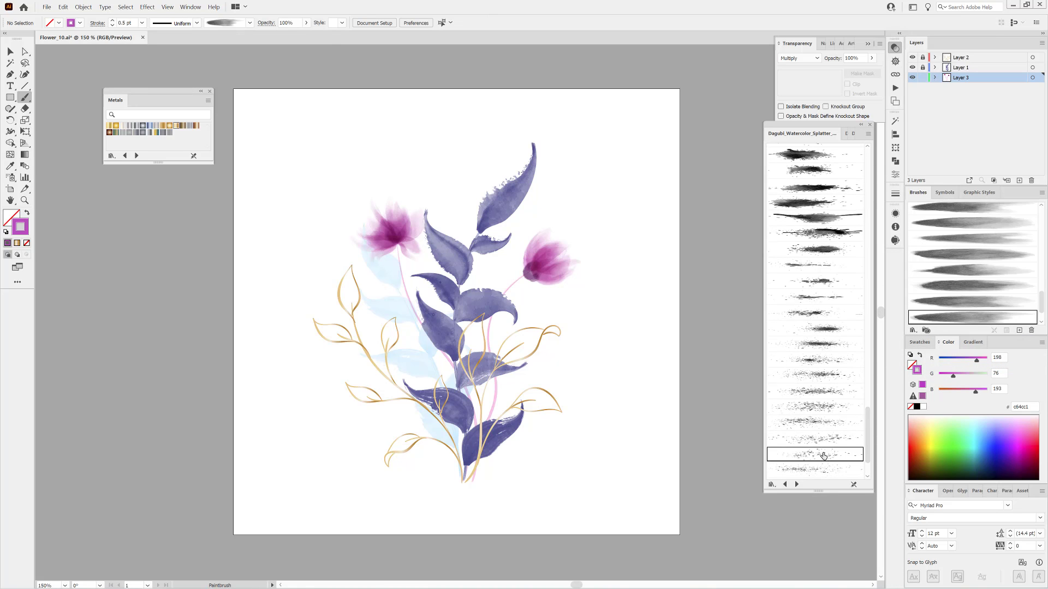
Paint a purple splatter over the left flower's center and set it to 1 pt with RGB 110, 27, 100.
{"action": "left_click_drag", "start_coordinate": [949, 381], "coordinate": [962, 364]}
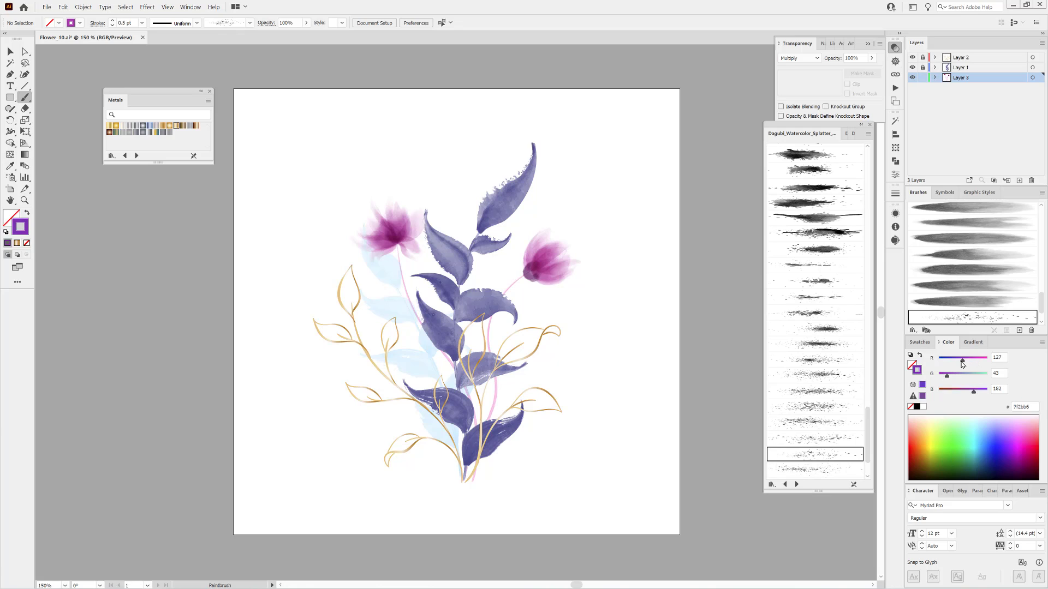
{"action": "left_click_drag", "start_coordinate": [404, 231], "coordinate": [408, 224]}
{"action": "left_click", "coordinate": [400, 231], "text": "ctrl"}
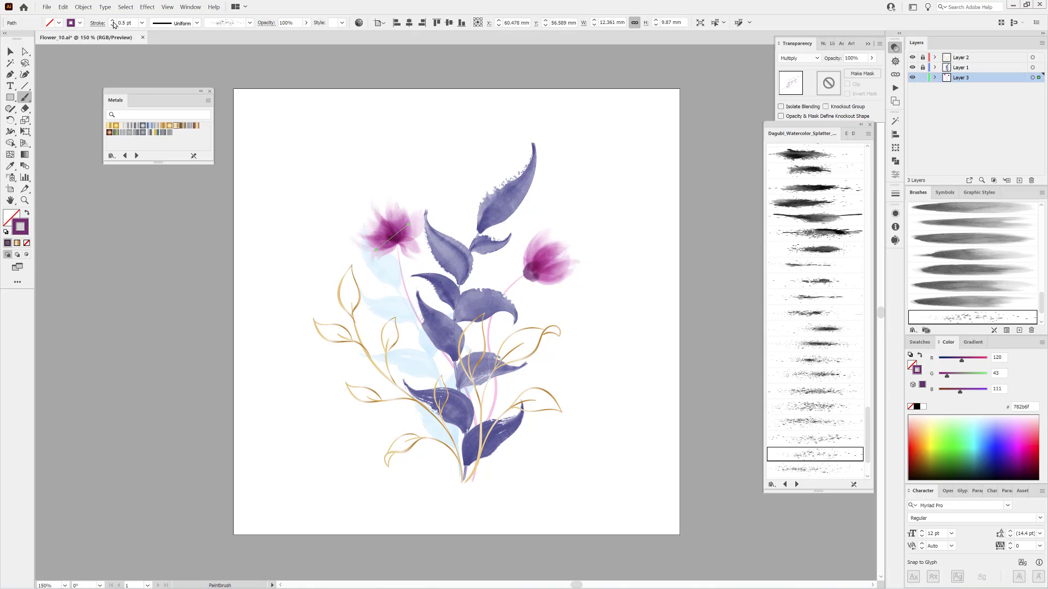
{"action": "left_click", "coordinate": [113, 21]}
{"action": "left_click_drag", "start_coordinate": [946, 379], "coordinate": [943, 380]}
{"action": "left_click", "coordinate": [724, 289], "text": "ctrl"}
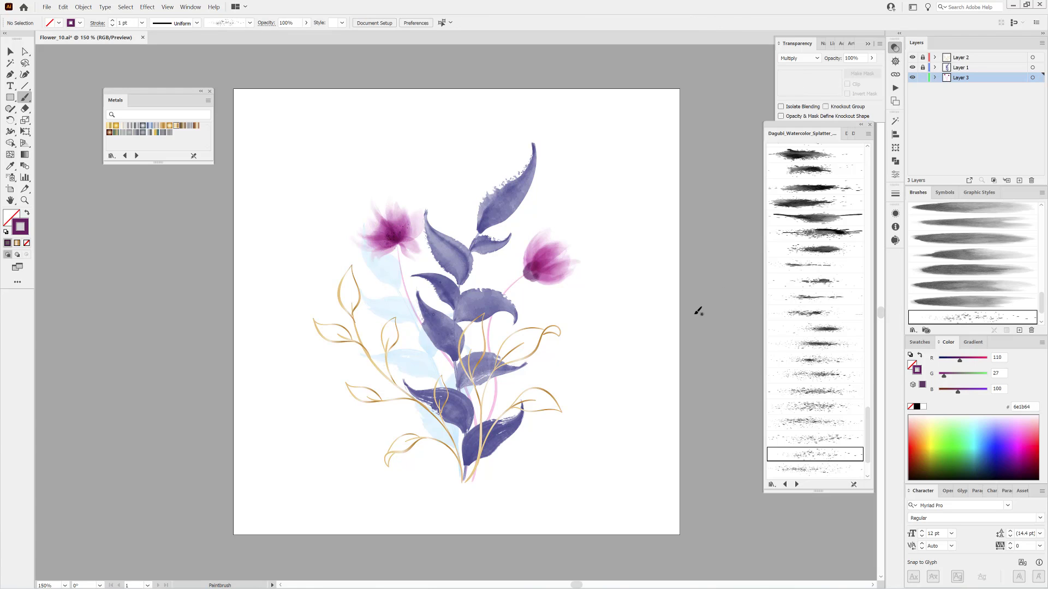
Choose a denser splatter brush, undo its trial on the left flower, and paint dark purple speckles on the right flower.
{"action": "left_click", "coordinate": [819, 406]}
{"action": "left_click_drag", "start_coordinate": [413, 230], "coordinate": [413, 230]}
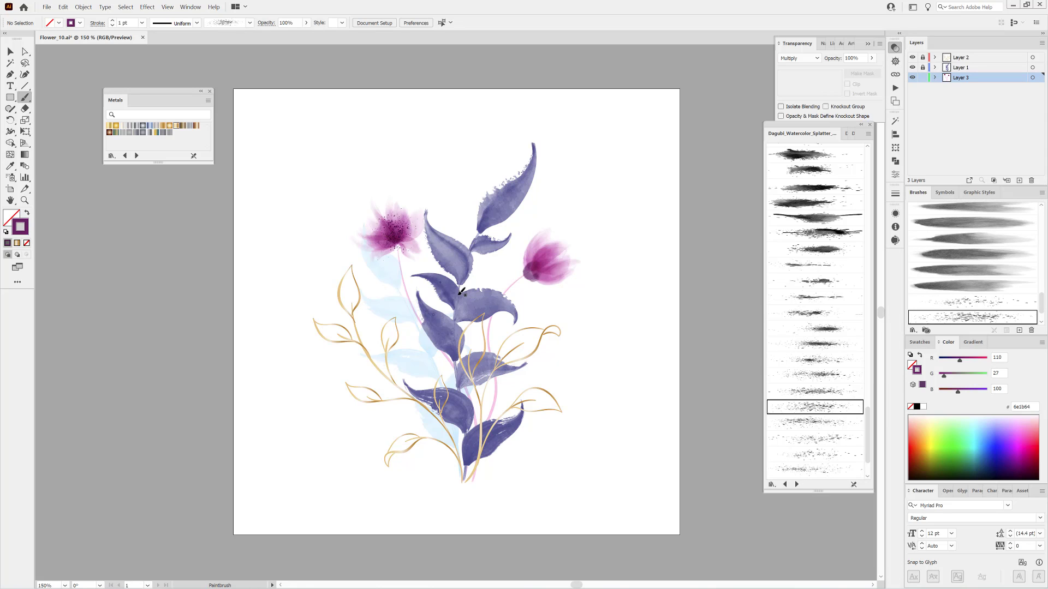
{"action": "key", "text": "ctrl+z"}
{"action": "left_click_drag", "start_coordinate": [565, 251], "coordinate": [567, 253]}
Add a new layer above Layer 2 and splatter the light blue leaves with RGB 189, 223, 255.
{"action": "left_click", "coordinate": [976, 58]}
{"action": "left_click", "coordinate": [1019, 181]}
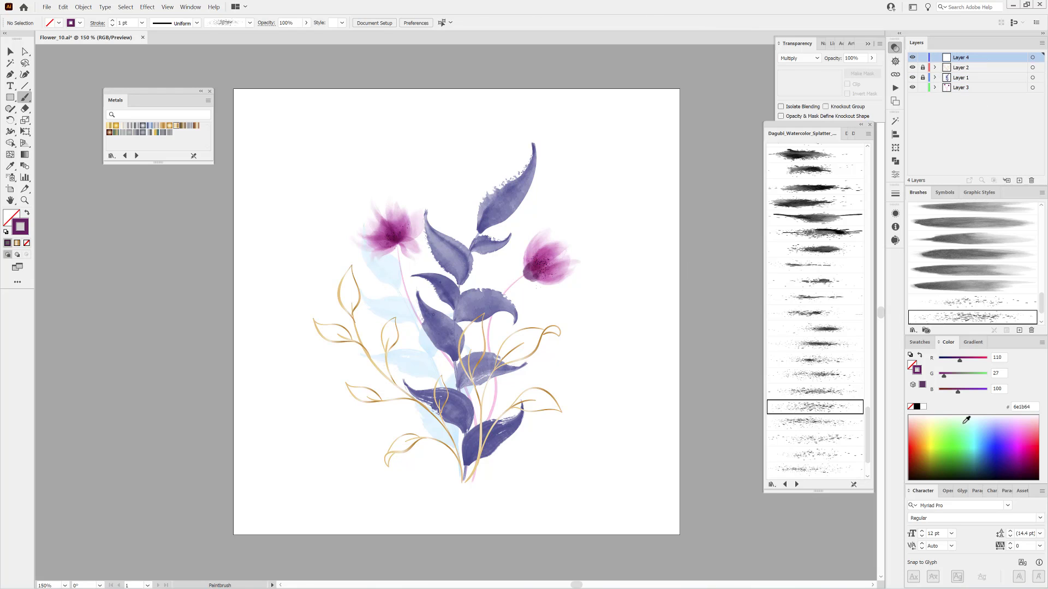
{"action": "left_click", "coordinate": [986, 422]}
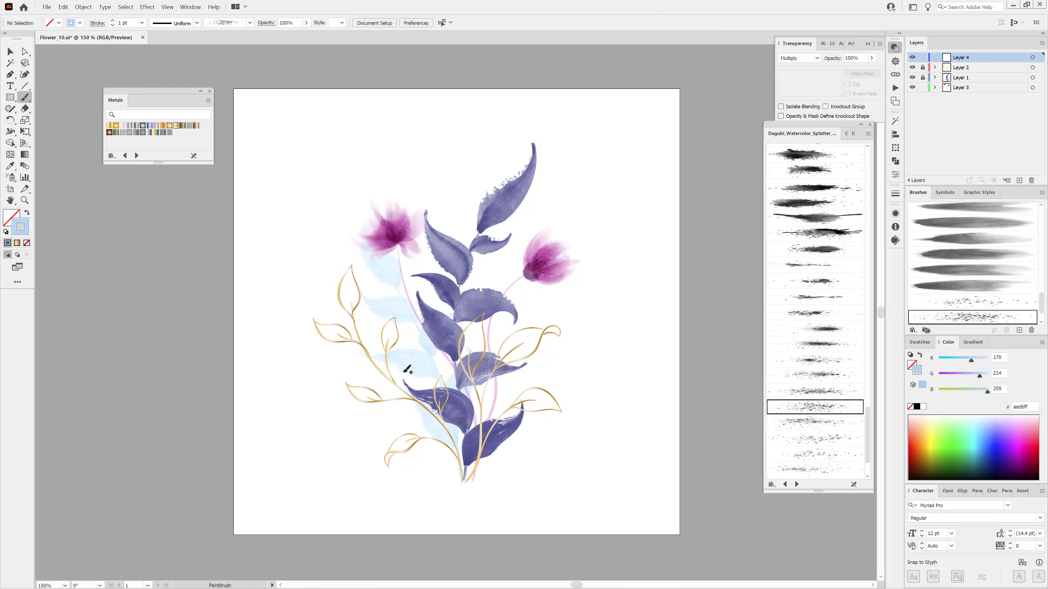
{"action": "mouse_move", "coordinate": [360, 331]}
{"action": "left_mouse_down"}
{"action": "mouse_move", "coordinate": [438, 387]}
{"action": "mouse_move", "coordinate": [416, 351]}
{"action": "left_mouse_up"}
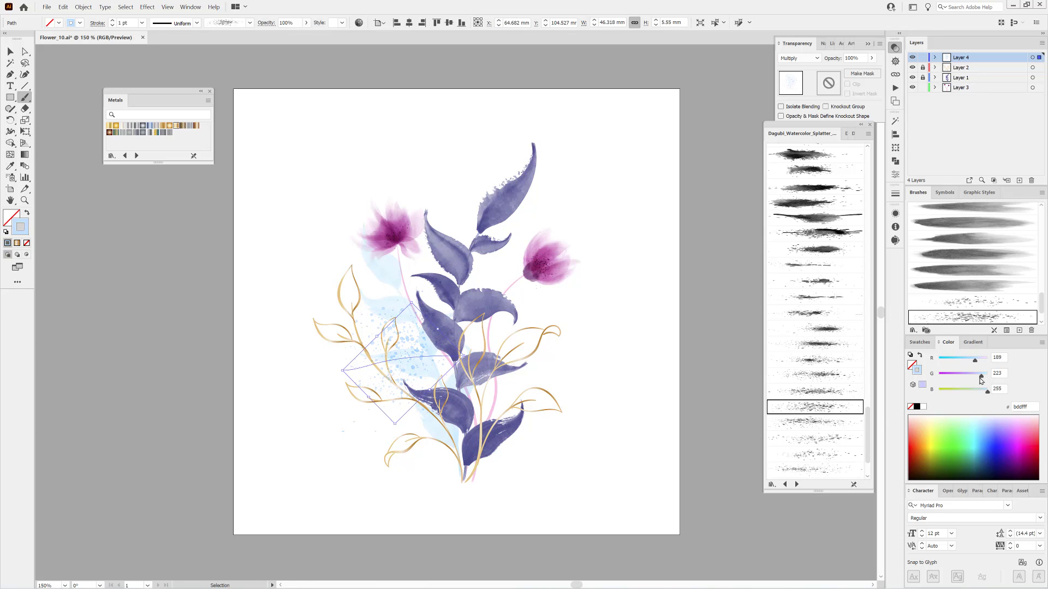
{"action": "left_click", "coordinate": [736, 362], "text": "ctrl"}
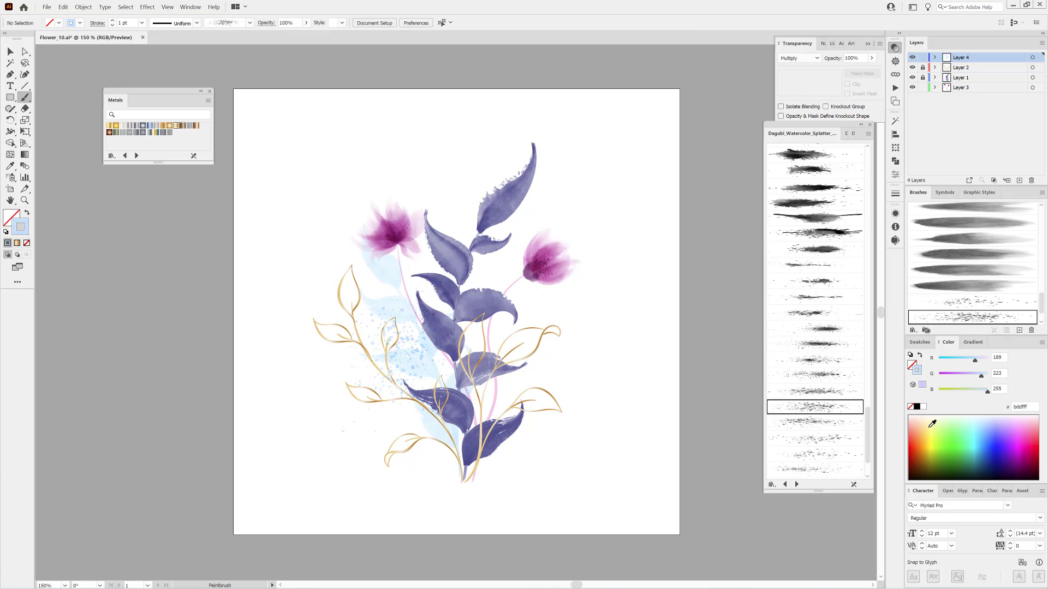
Set the stroke to gold RGB 200, 179, 93 and paint a sparser splatter over the bouquet's lower stems and leaves.
{"action": "left_click", "coordinate": [926, 428]}
{"action": "mouse_move", "coordinate": [987, 362]}
{"action": "left_mouse_down"}
{"action": "mouse_move", "coordinate": [952, 393]}
{"action": "mouse_move", "coordinate": [974, 376]}
{"action": "left_mouse_up"}
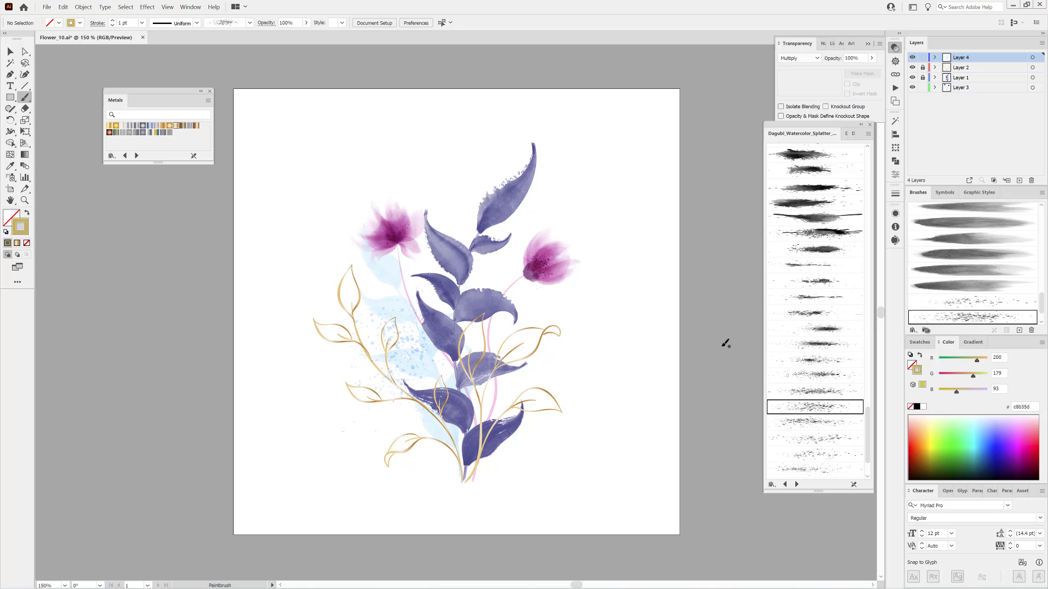
{"action": "left_click", "coordinate": [821, 439]}
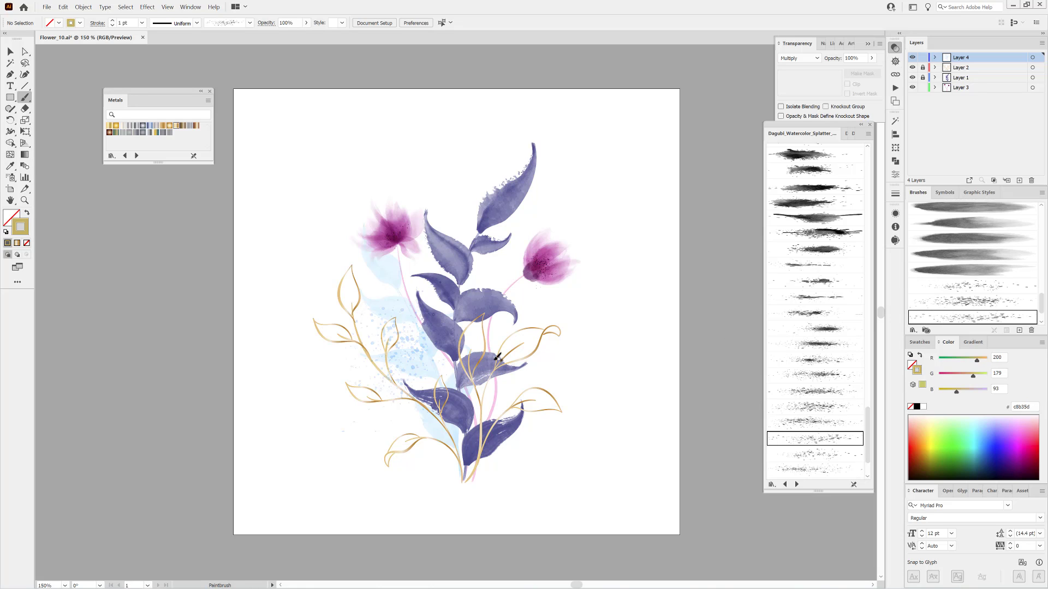
{"action": "left_click_drag", "start_coordinate": [475, 475], "coordinate": [473, 477]}
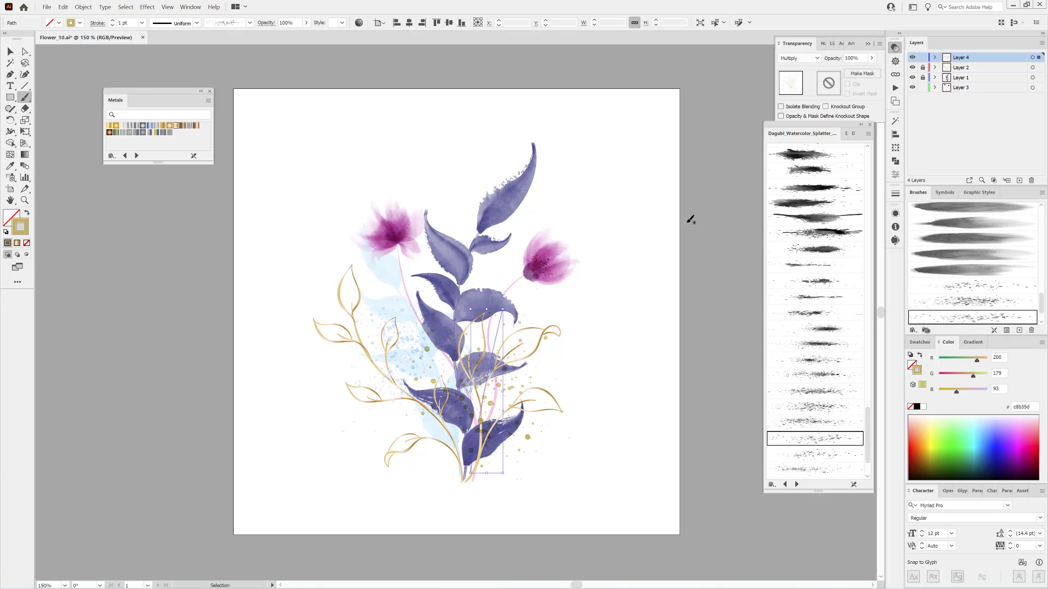
Set the gold splatter's blend mode to Normal, shift it slightly down, and recolor it RGB 200, 155, 93.
{"action": "left_click", "coordinate": [799, 58]}
{"action": "left_click", "coordinate": [791, 57]}
{"action": "left_click_drag", "start_coordinate": [527, 437], "coordinate": [527, 447]}
{"action": "left_click_drag", "start_coordinate": [973, 378], "coordinate": [971, 379]}
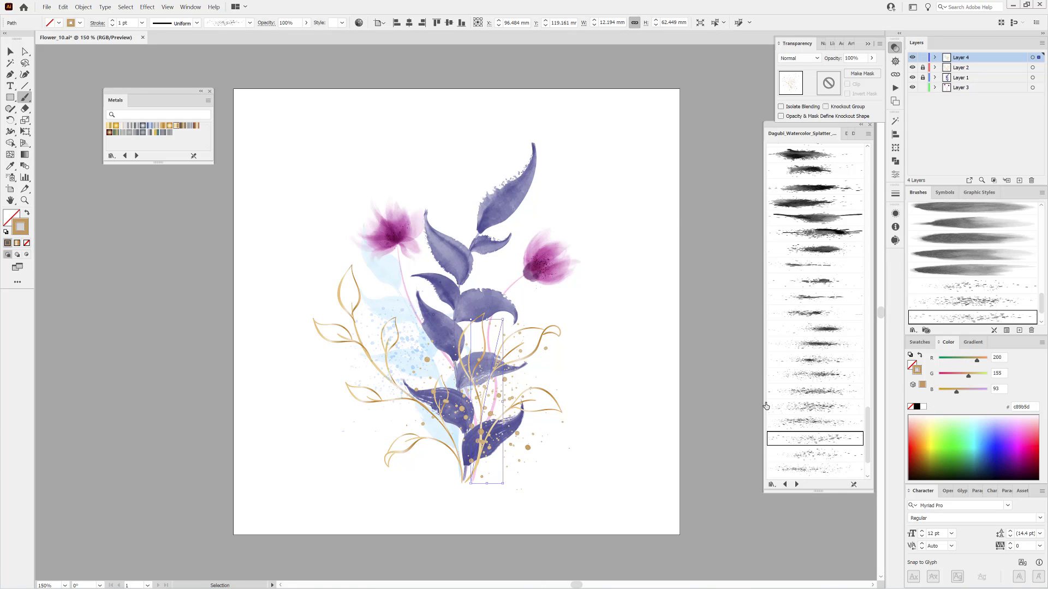
{"action": "key", "text": "ctrl+shift+a"}
On Layer 3, paint a pink leaf on the right flower's stem using a Dagubi_Short_Strokes brush and a tapered width profile.
{"action": "left_click", "coordinate": [964, 89]}
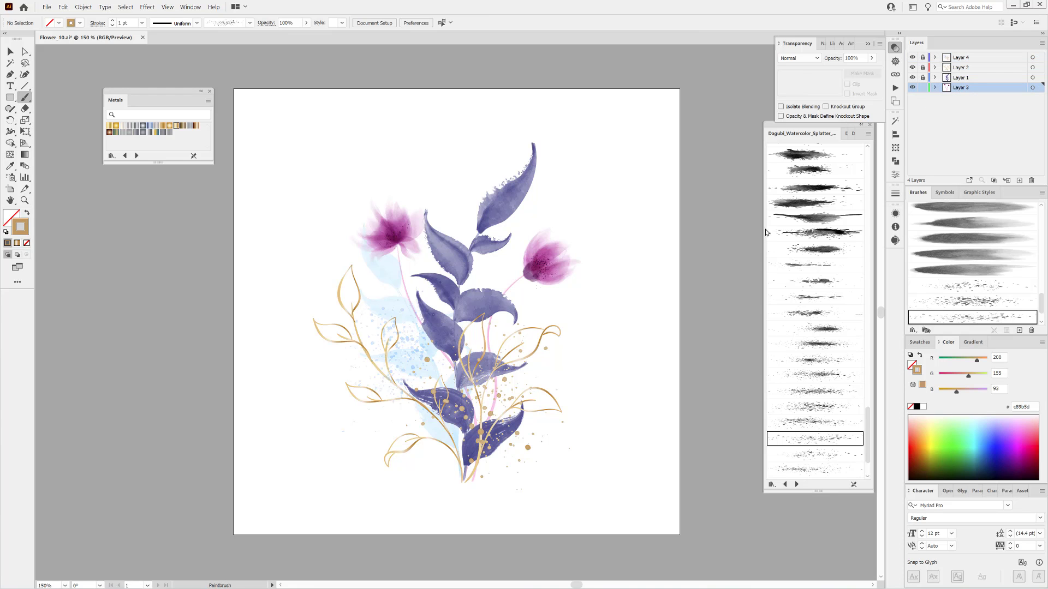
{"action": "left_click", "coordinate": [844, 134]}
{"action": "mouse_move", "coordinate": [867, 365]}
{"action": "left_mouse_down"}
{"action": "mouse_move", "coordinate": [883, 220]}
{"action": "mouse_move", "coordinate": [858, 237]}
{"action": "left_mouse_up"}
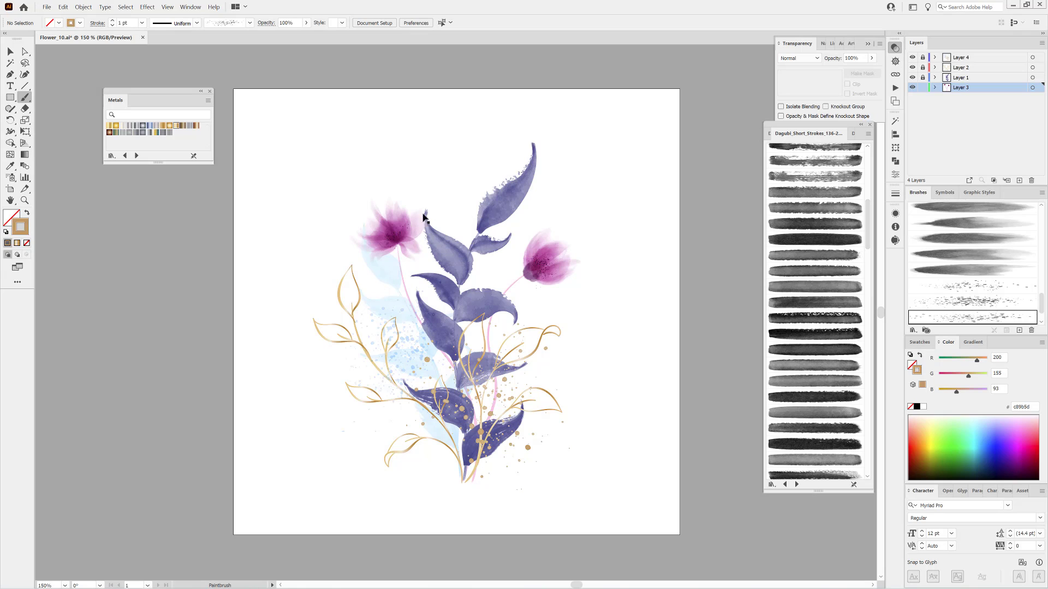
{"action": "left_click", "coordinate": [831, 212]}
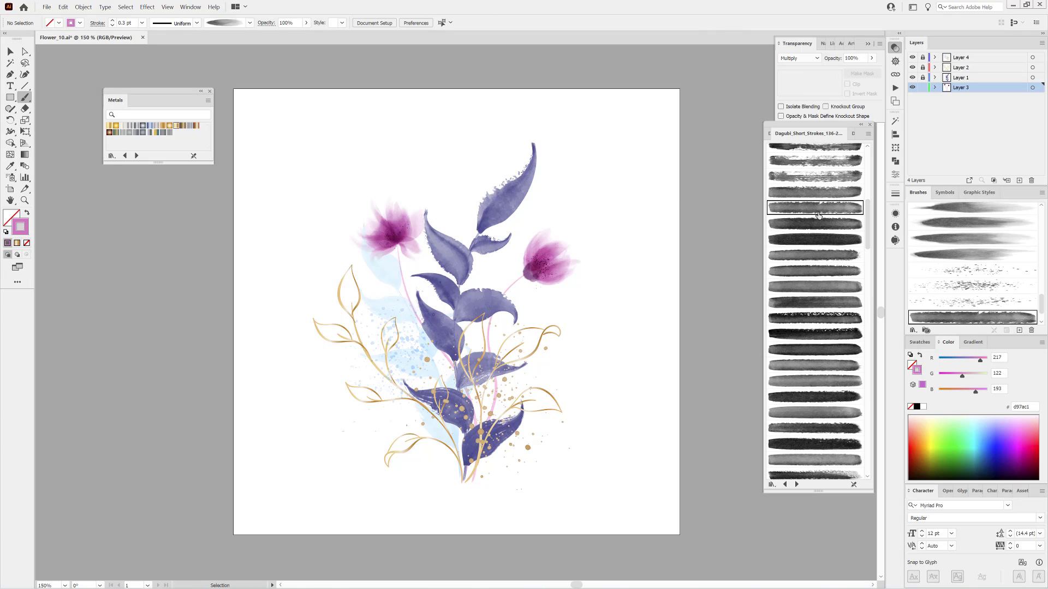
{"action": "left_click", "coordinate": [196, 23]}
{"action": "mouse_move", "coordinate": [195, 38]}
{"action": "left_mouse_down"}
{"action": "mouse_move", "coordinate": [197, 128]}
{"action": "mouse_move", "coordinate": [197, 101]}
{"action": "left_mouse_up"}
{"action": "left_click", "coordinate": [167, 82]}
{"action": "left_click_drag", "start_coordinate": [501, 297], "coordinate": [509, 255]}
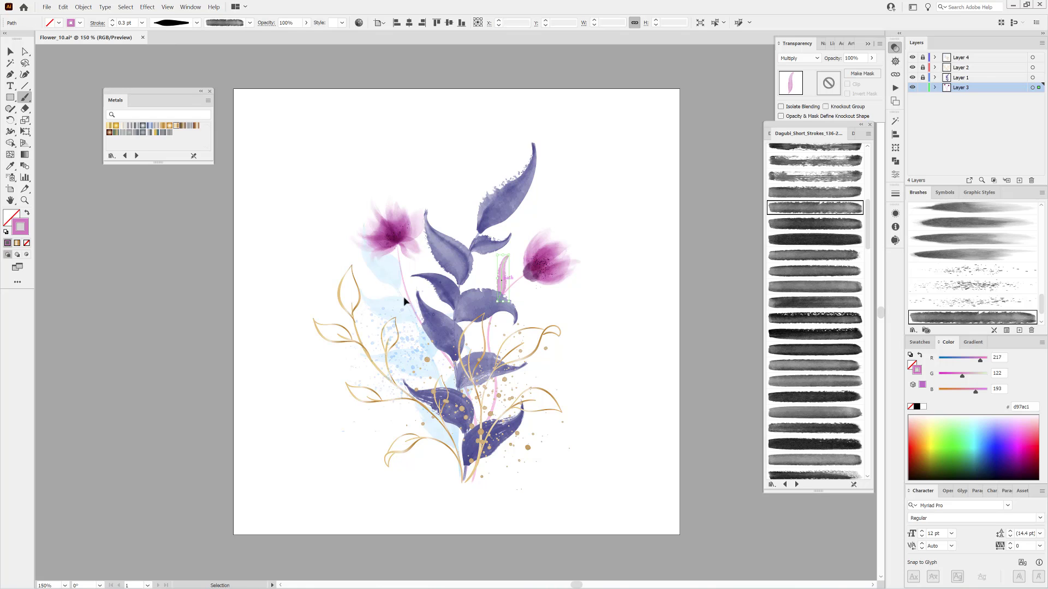
Set the new pink leaf's stroke to 0.5 pt and RGB 231, 172, 216, and give it a smoother short-stroke brush.
{"action": "left_click", "coordinate": [112, 21]}
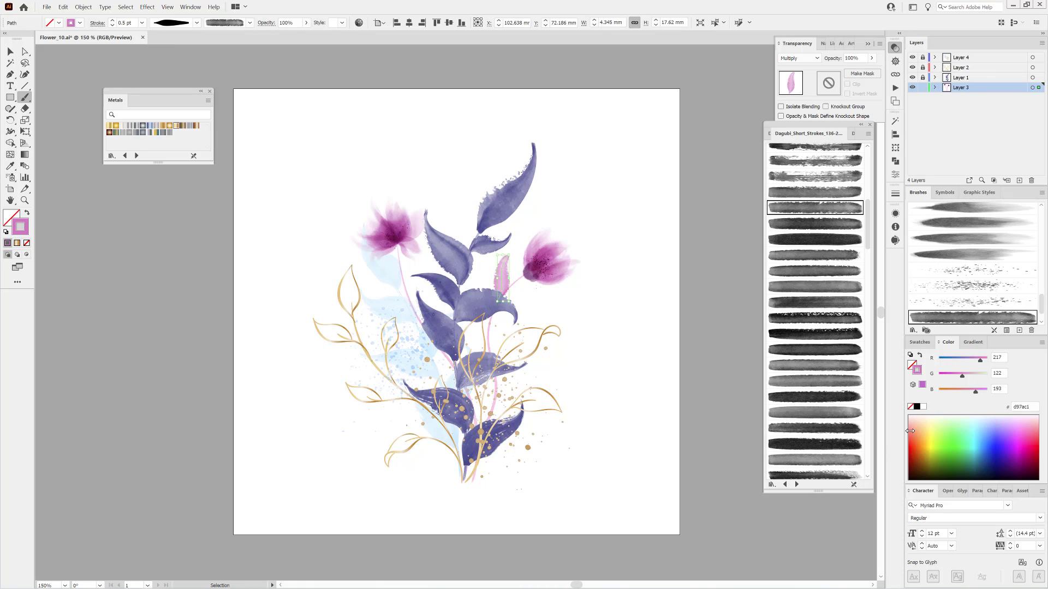
{"action": "left_click_drag", "start_coordinate": [962, 375], "coordinate": [971, 381]}
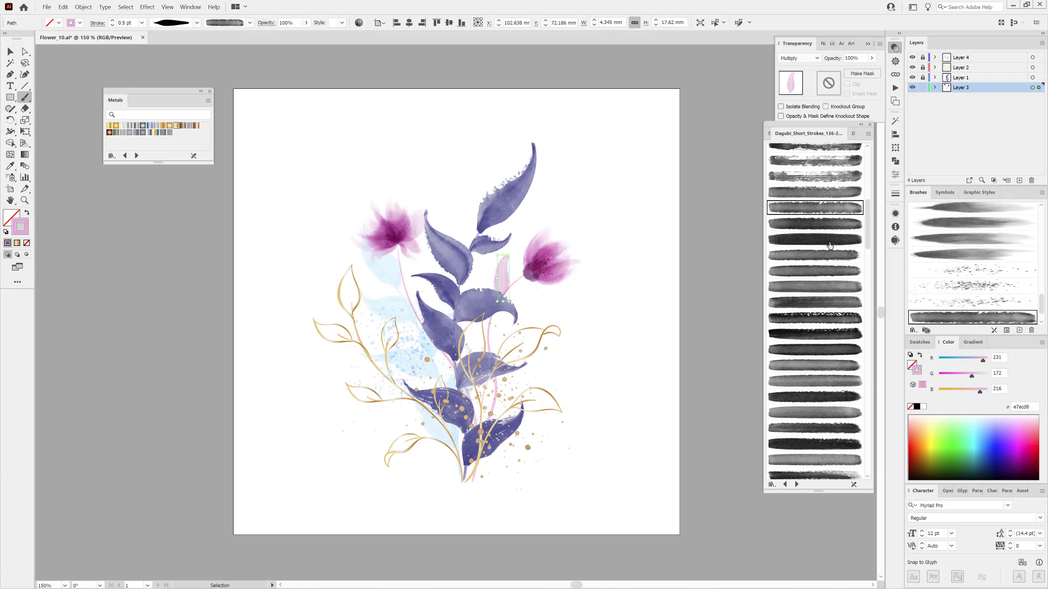
{"action": "left_click", "coordinate": [811, 287]}
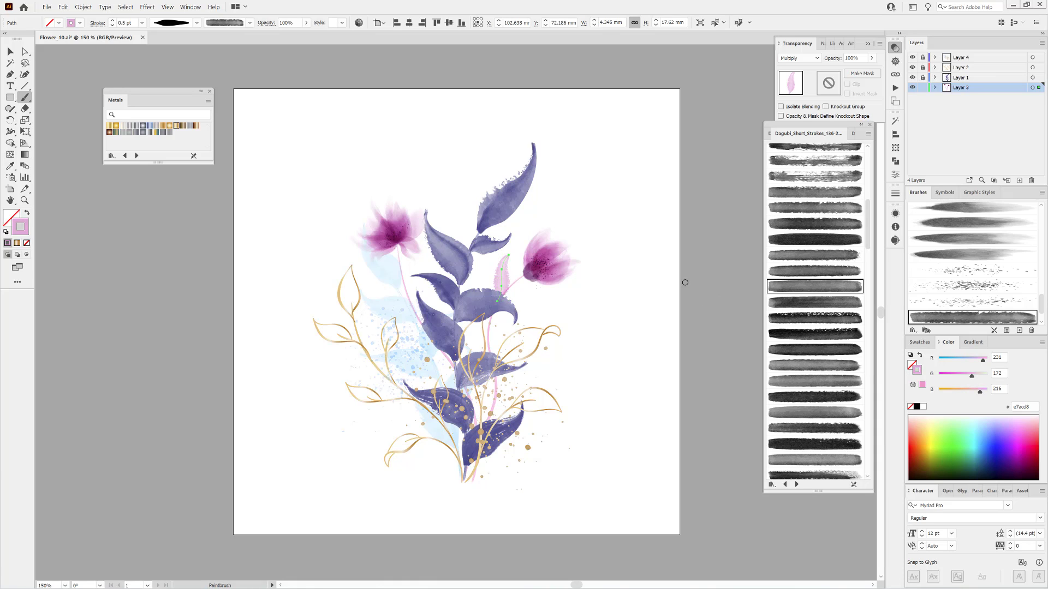
{"action": "left_click", "coordinate": [720, 277], "text": "ctrl"}
Paint more pale pink leaves down the right flower's stem, varying the smooth short-stroke brush from leaf to leaf.
{"action": "left_click", "coordinate": [810, 368]}
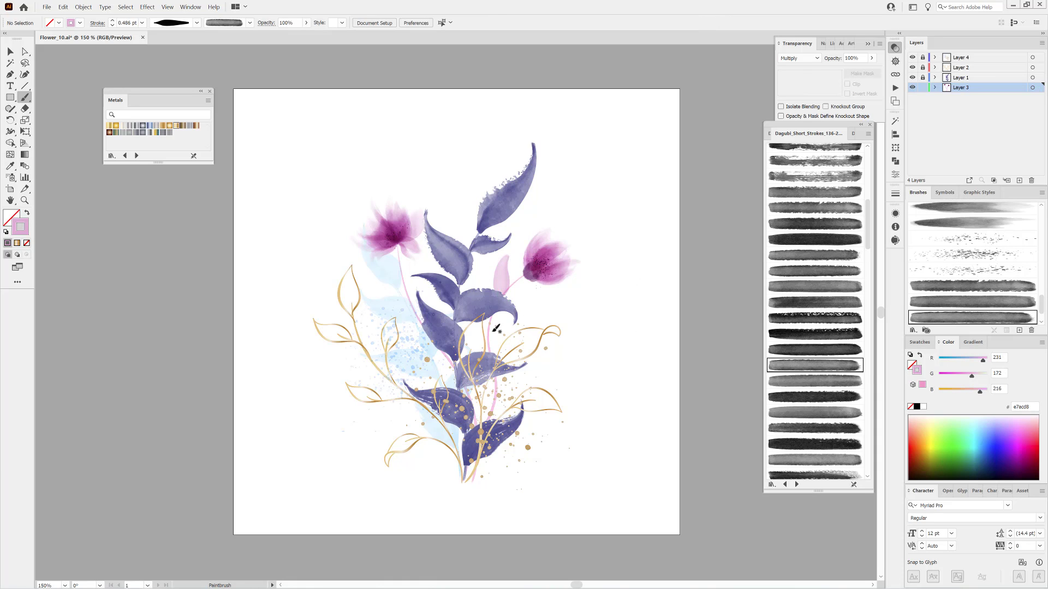
{"action": "left_click_drag", "start_coordinate": [492, 342], "coordinate": [522, 318]}
{"action": "left_click", "coordinate": [821, 381]}
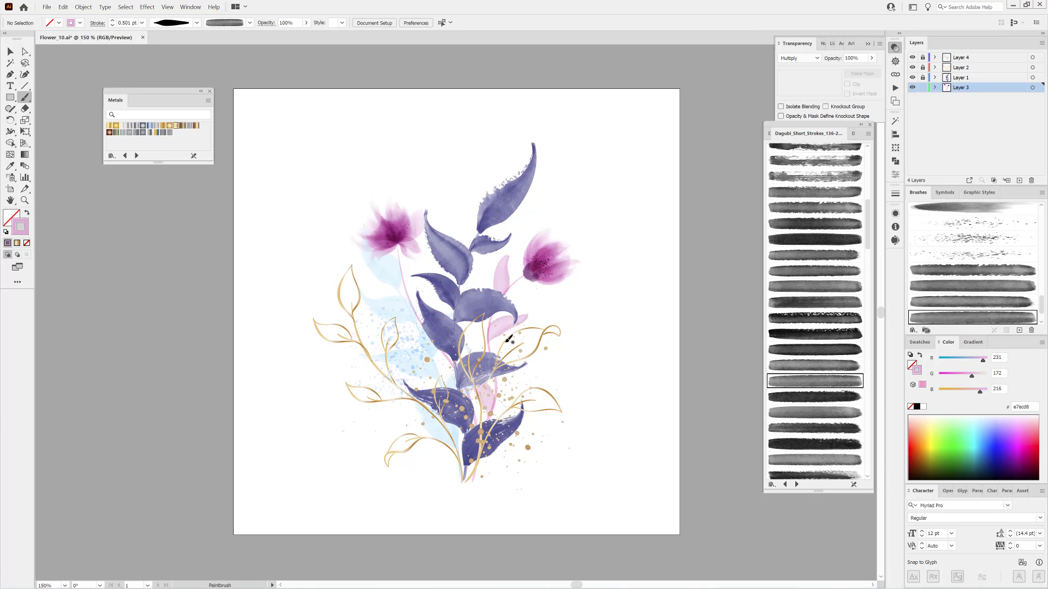
{"action": "left_click", "coordinate": [819, 413]}
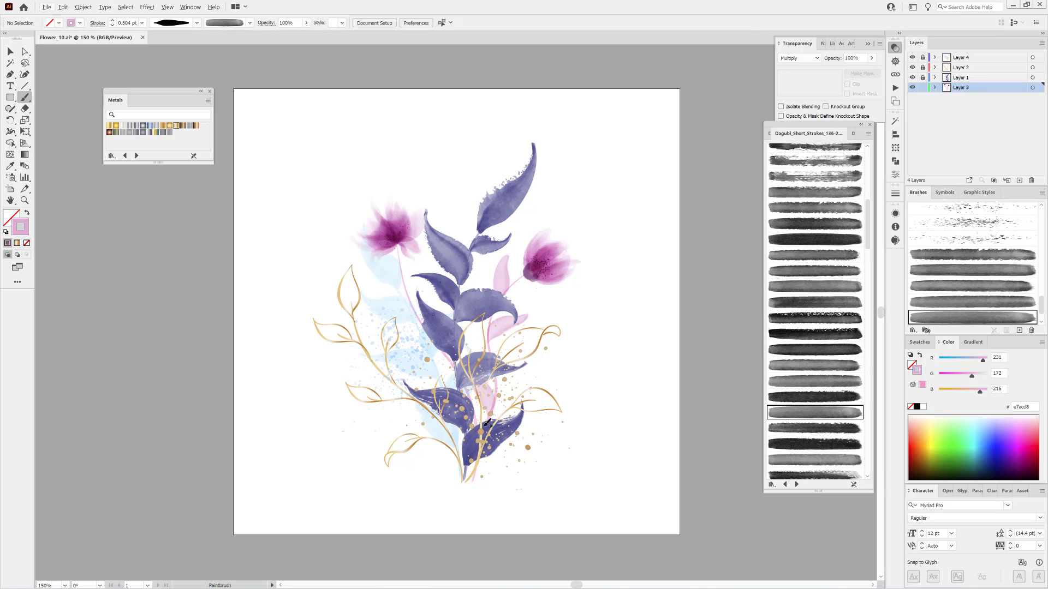
{"action": "left_click_drag", "start_coordinate": [494, 449], "coordinate": [522, 441]}
Choose tapered brushes from the Dagubi_Short_Strokes libraries and paint pale pink leaves on both sides of the lower violet branch.
{"action": "left_click", "coordinate": [786, 486]}
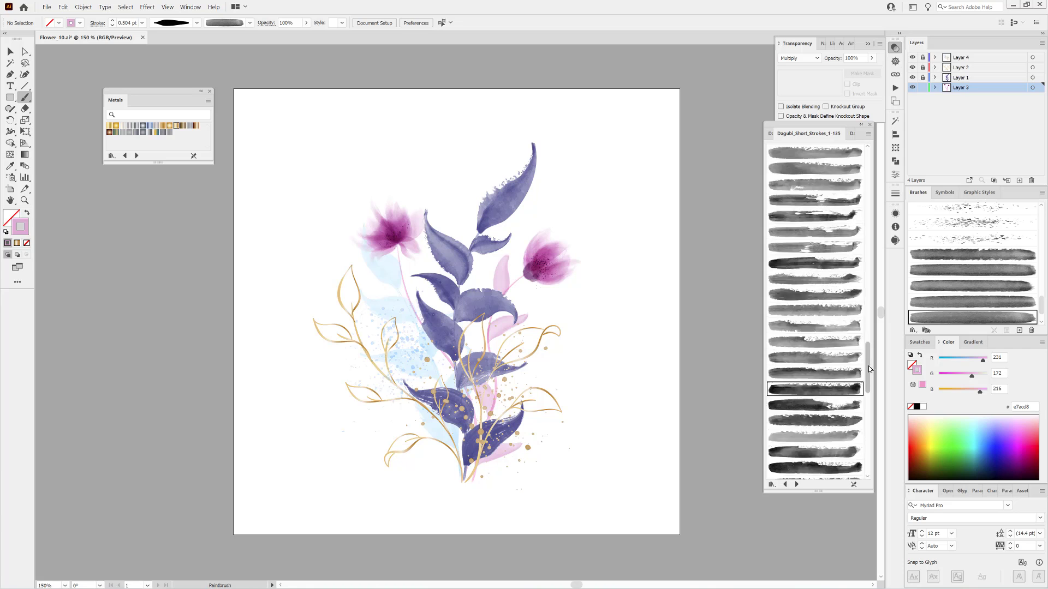
{"action": "left_click", "coordinate": [797, 484]}
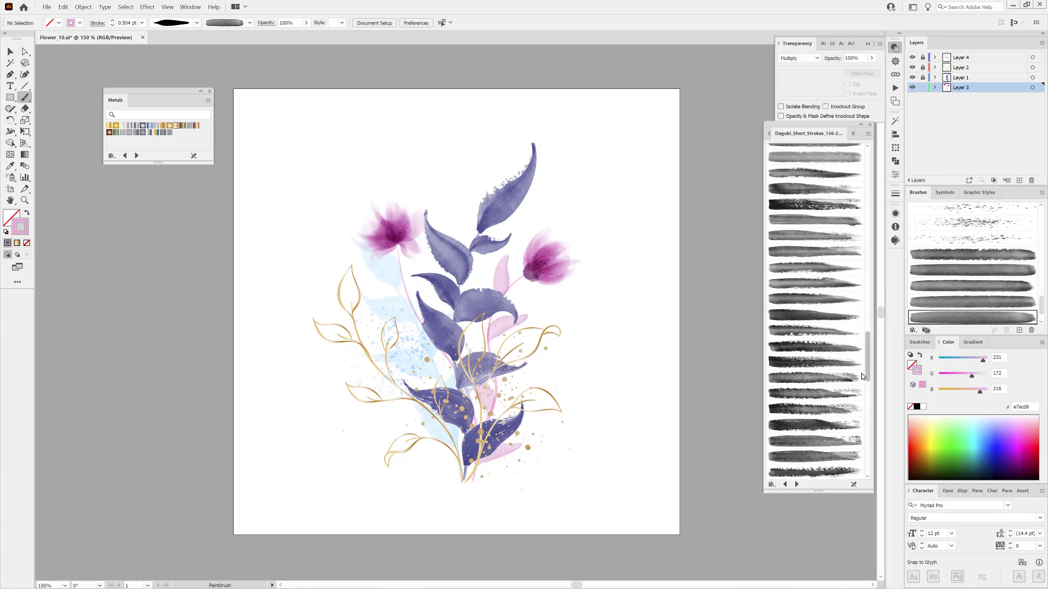
{"action": "left_click", "coordinate": [798, 233]}
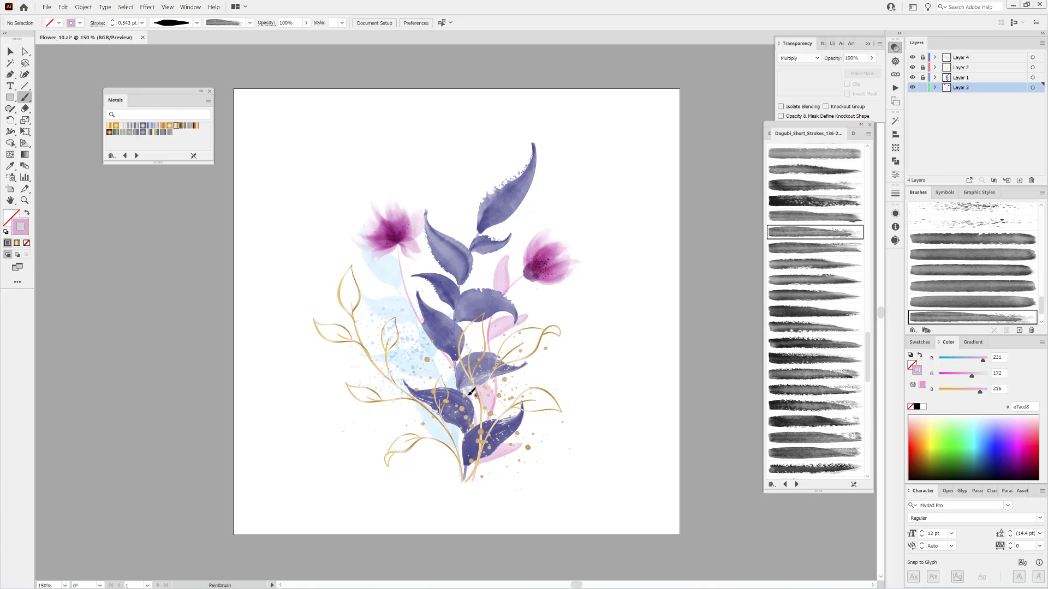
{"action": "left_click", "coordinate": [817, 248]}
{"action": "left_click_drag", "start_coordinate": [501, 390], "coordinate": [527, 371]}
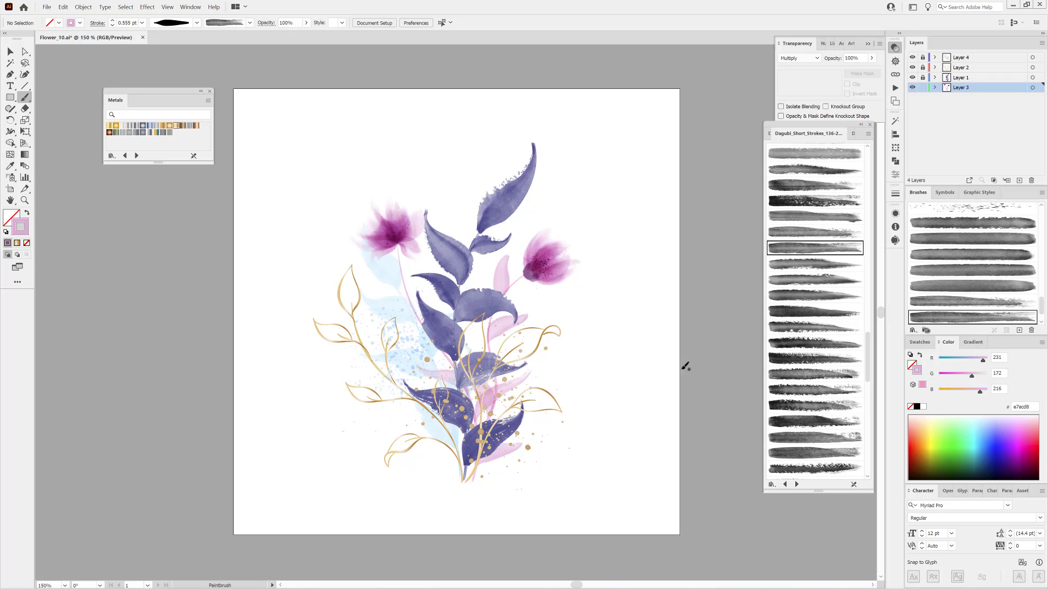
Paint pale pink leaves along the left flower's stem over the light blue leaves, switching between tapered short-stroke brushes.
{"action": "left_click", "coordinate": [827, 267]}
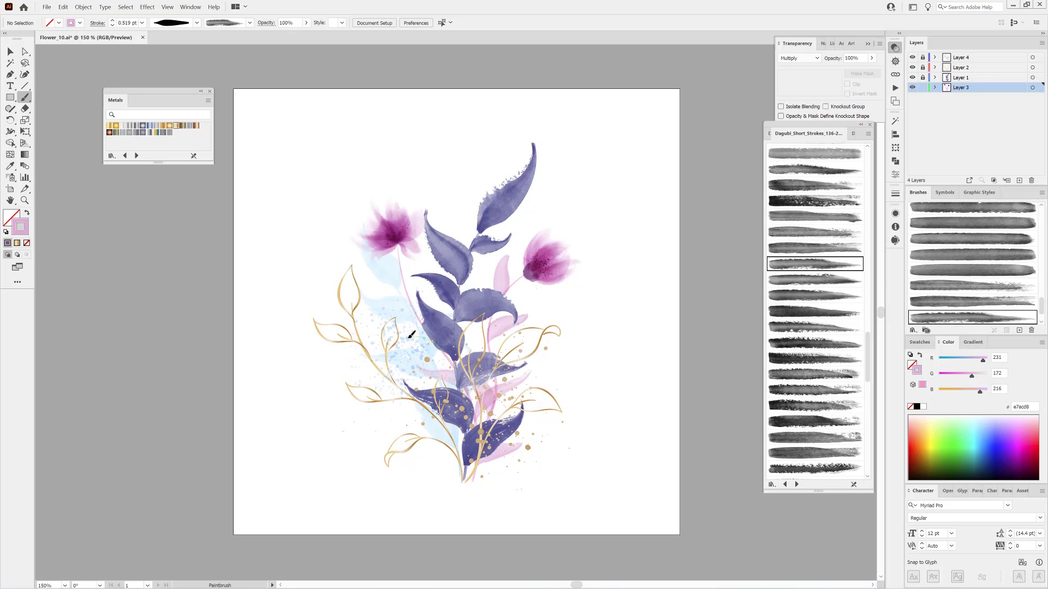
{"action": "left_click_drag", "start_coordinate": [405, 354], "coordinate": [440, 331]}
{"action": "left_click", "coordinate": [832, 280]}
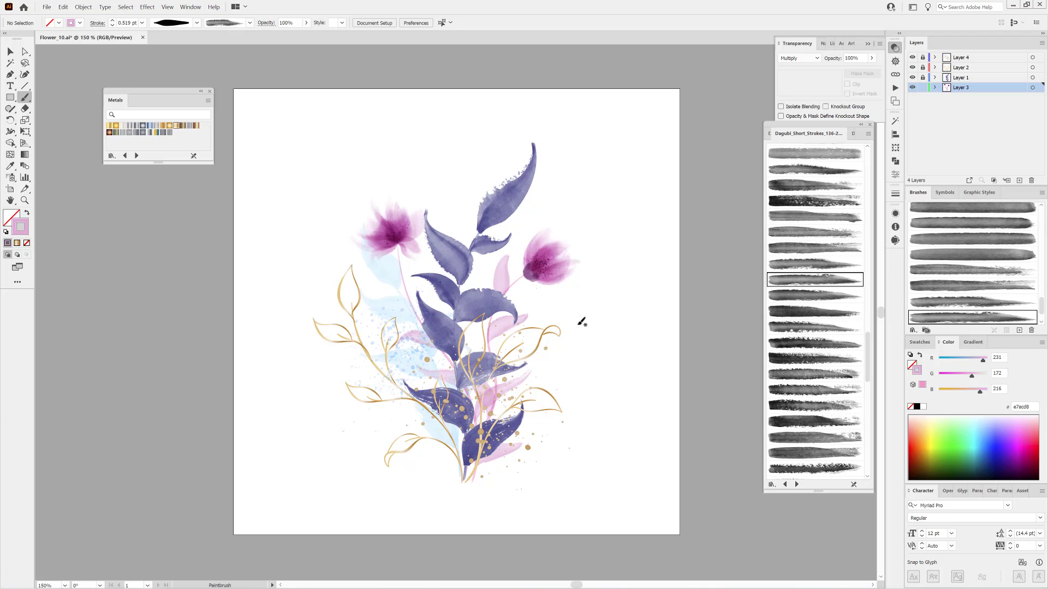
{"action": "mouse_move", "coordinate": [429, 265]}
{"action": "left_mouse_down"}
{"action": "mouse_move", "coordinate": [411, 254]}
{"action": "mouse_move", "coordinate": [442, 285]}
{"action": "mouse_move", "coordinate": [416, 311]}
{"action": "mouse_move", "coordinate": [403, 291]}
{"action": "mouse_move", "coordinate": [369, 299]}
{"action": "left_mouse_up"}
{"action": "left_click", "coordinate": [826, 296]}
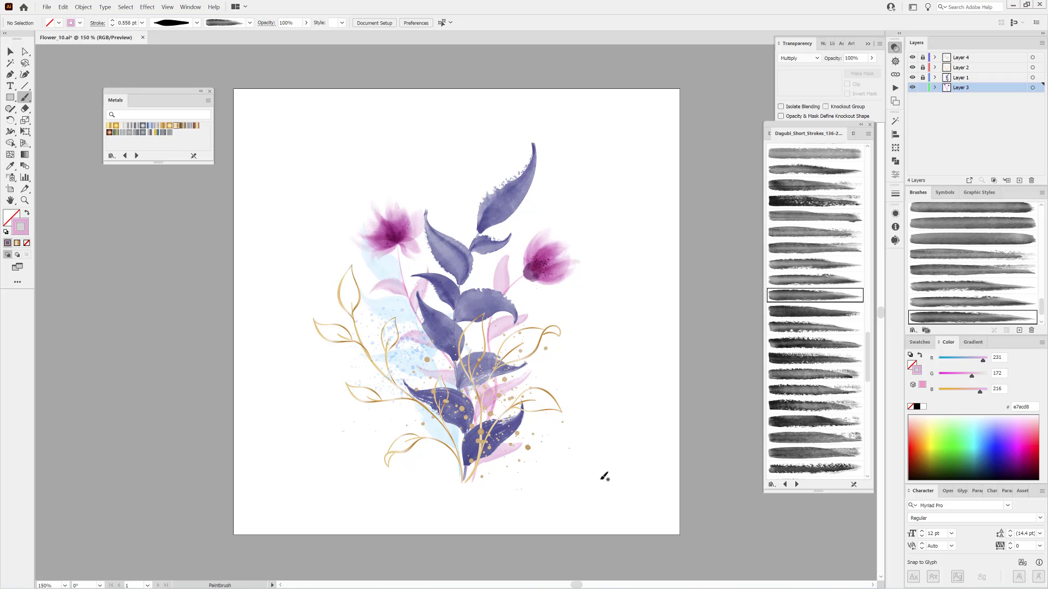
Pick another tapered brush, set the stroke to 0.4 pt, and paint a small pale pink leaf just below the left flower.
{"action": "left_click", "coordinate": [833, 327]}
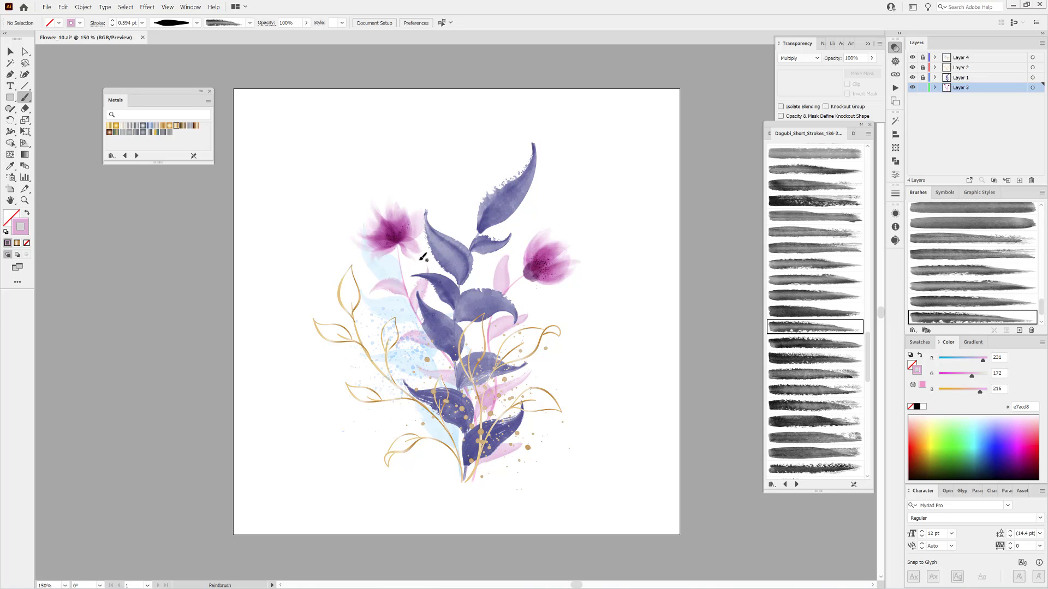
{"action": "left_click", "coordinate": [113, 25]}
{"action": "left_click", "coordinate": [112, 25]}
{"action": "left_click_drag", "start_coordinate": [408, 226], "coordinate": [380, 250]}
{"action": "left_click", "coordinate": [727, 273], "text": "ctrl"}
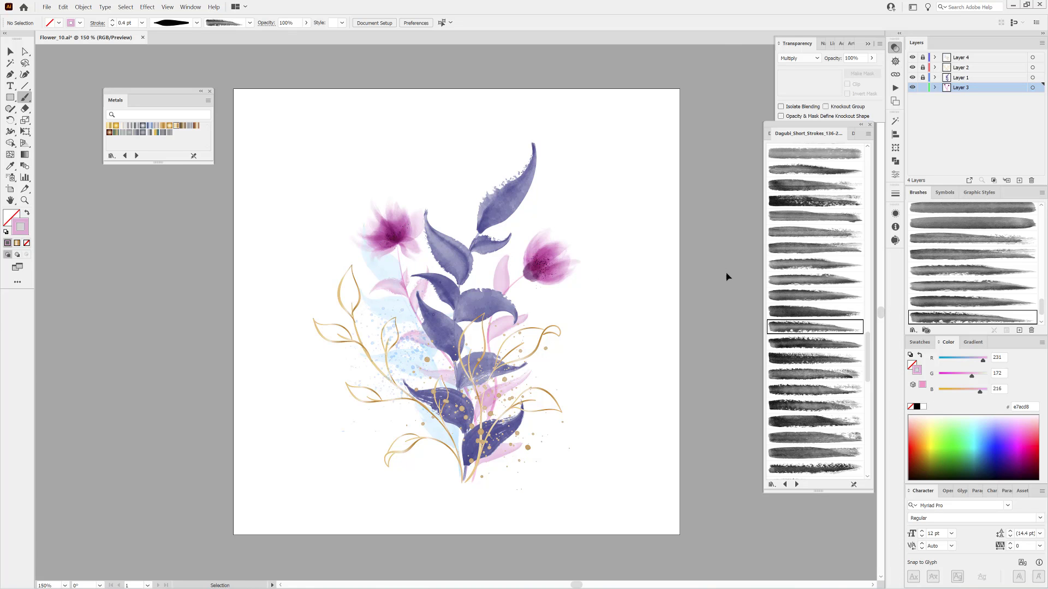